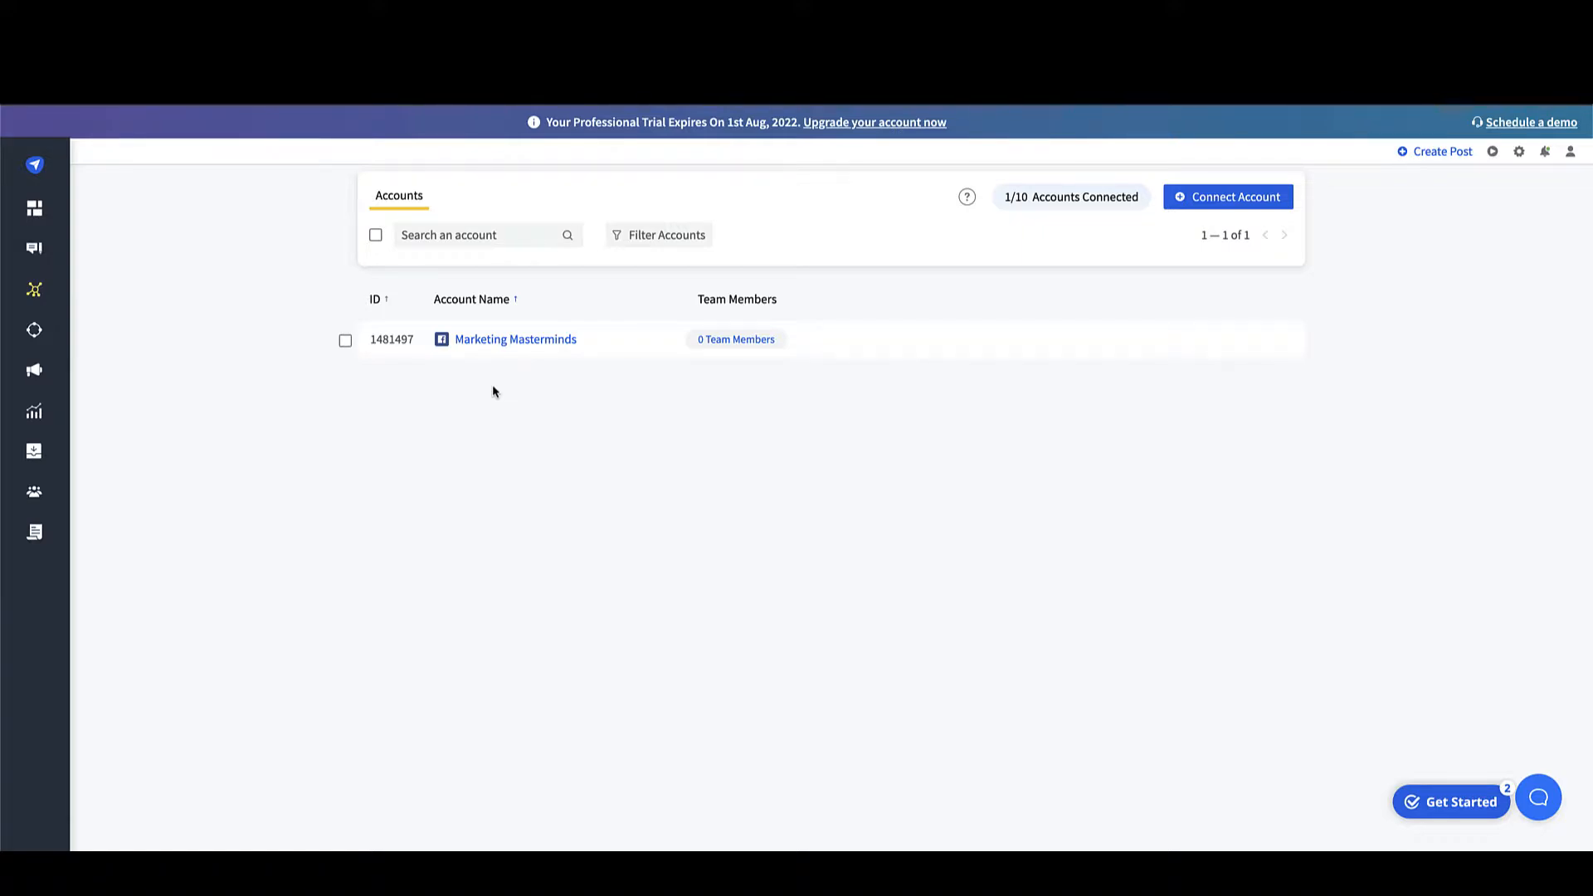
Step: Connect the Marketing Masterminds YouTube channel as a new account, signing in with the Google account and allowing access
mouse_move(53, 293)
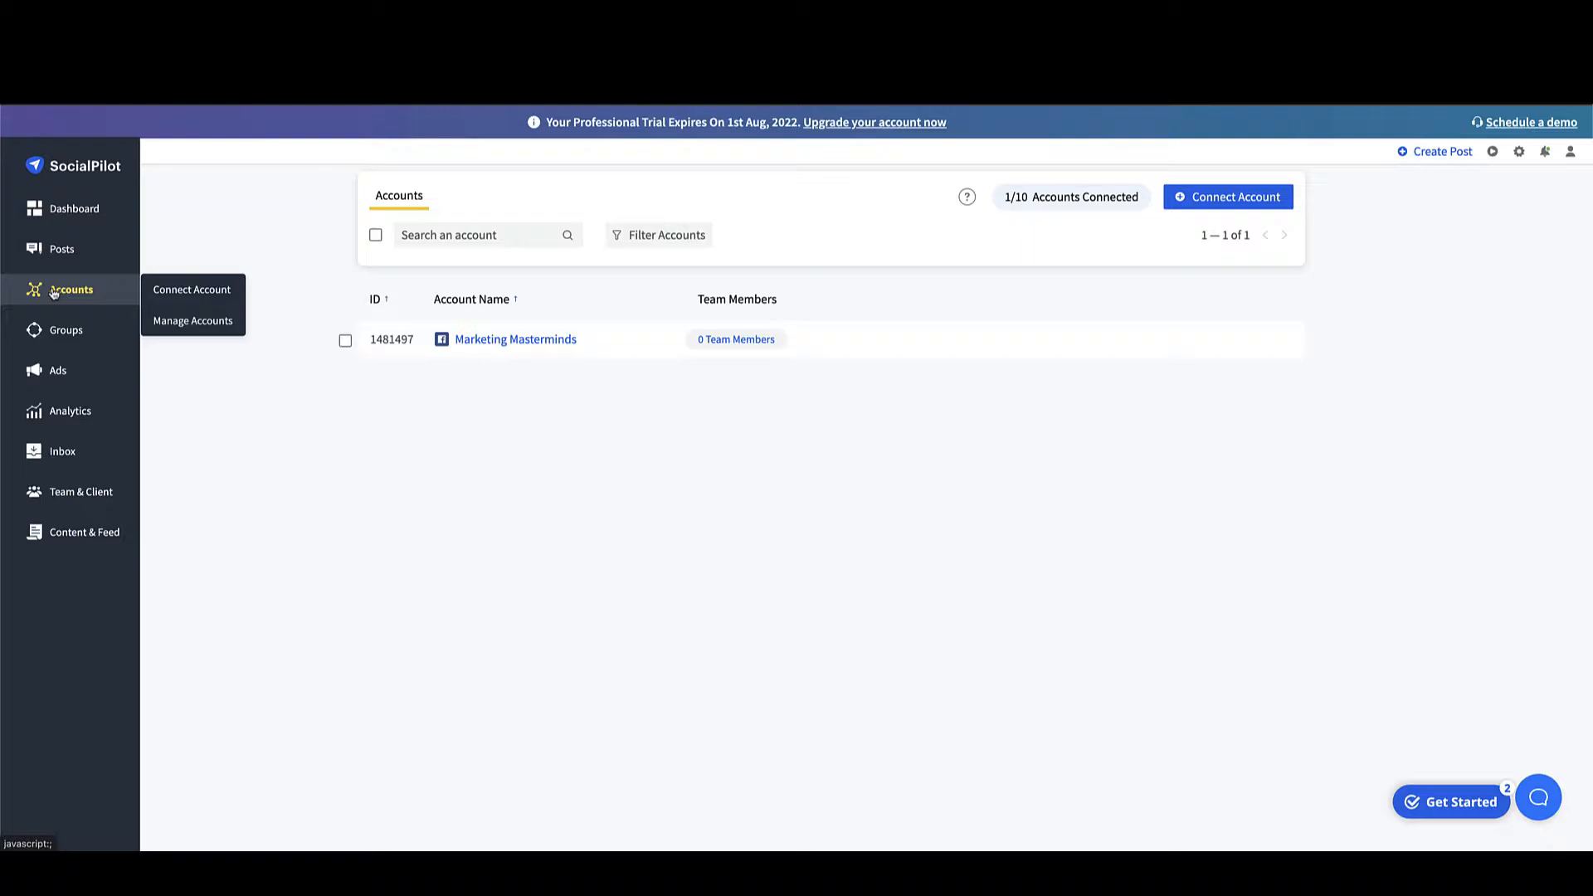
click(201, 290)
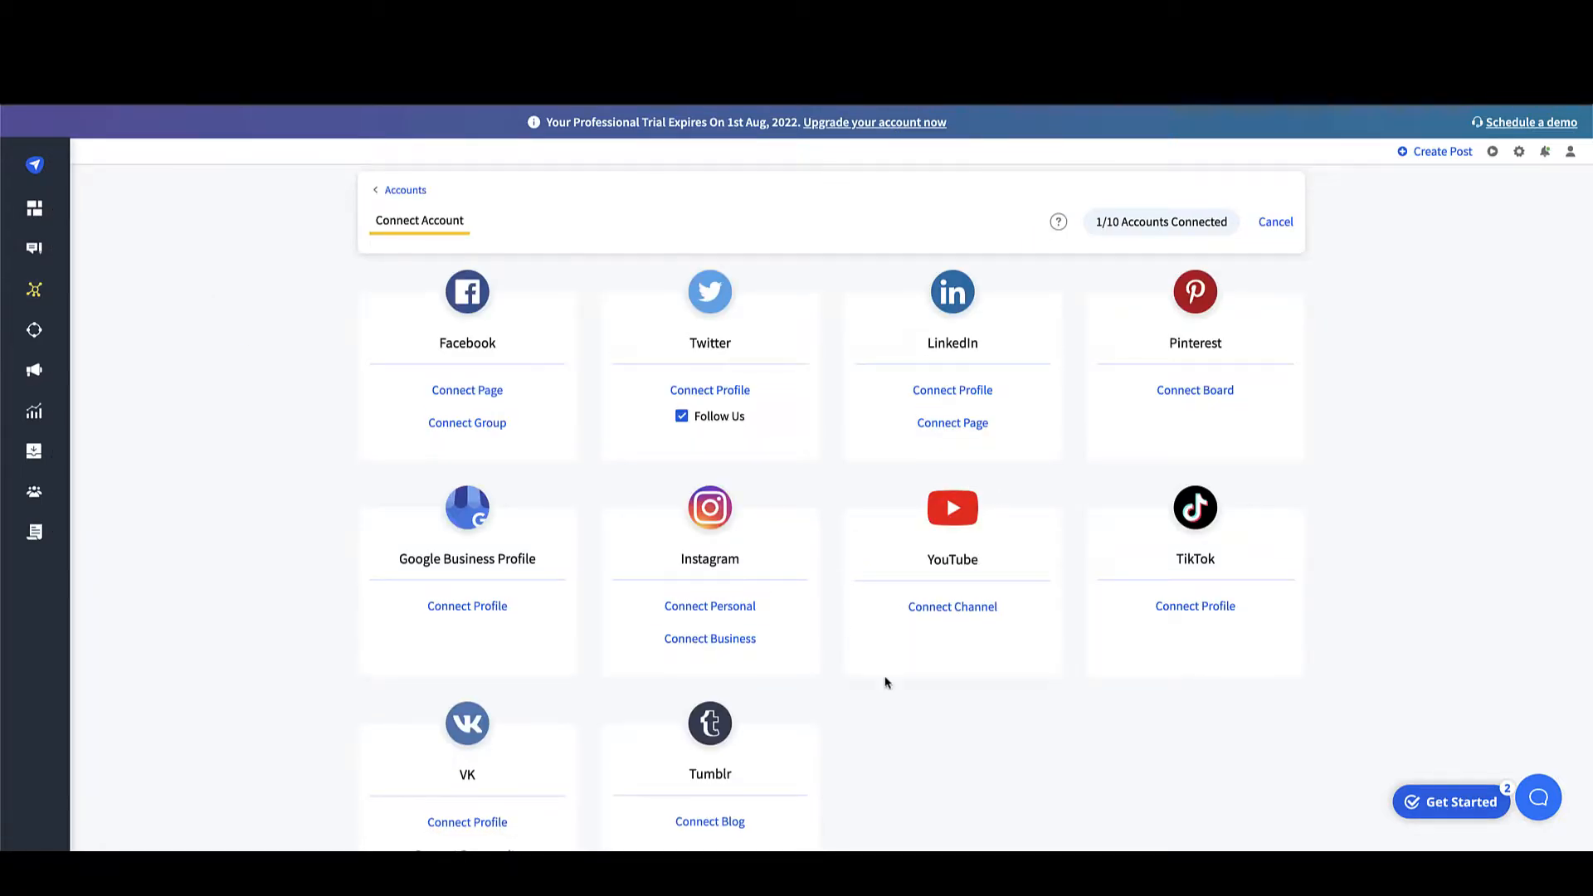
click(953, 612)
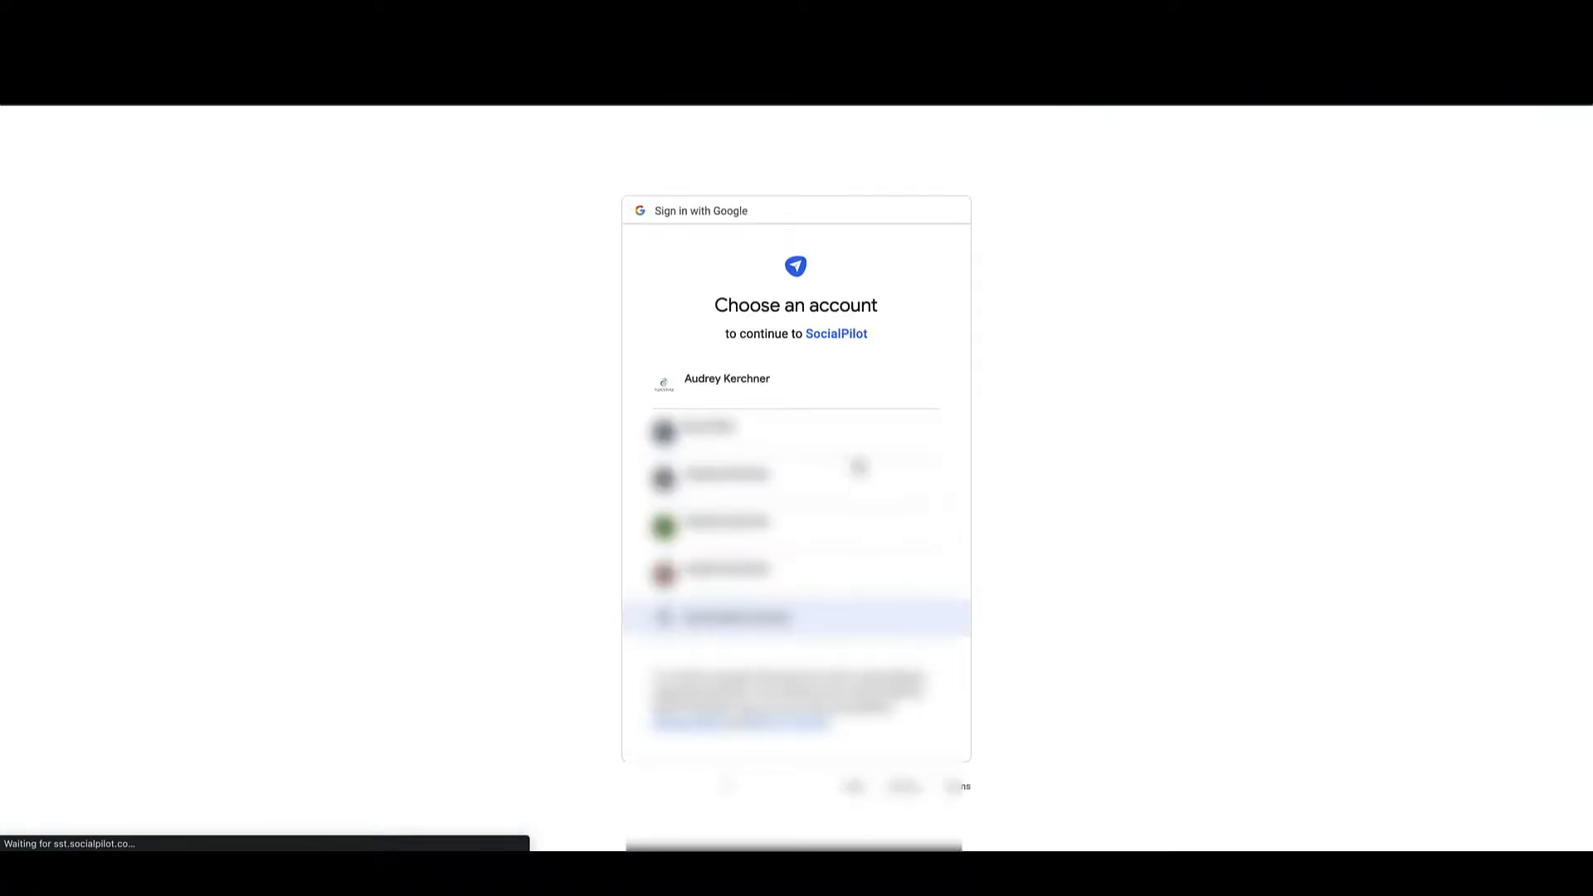
click(741, 382)
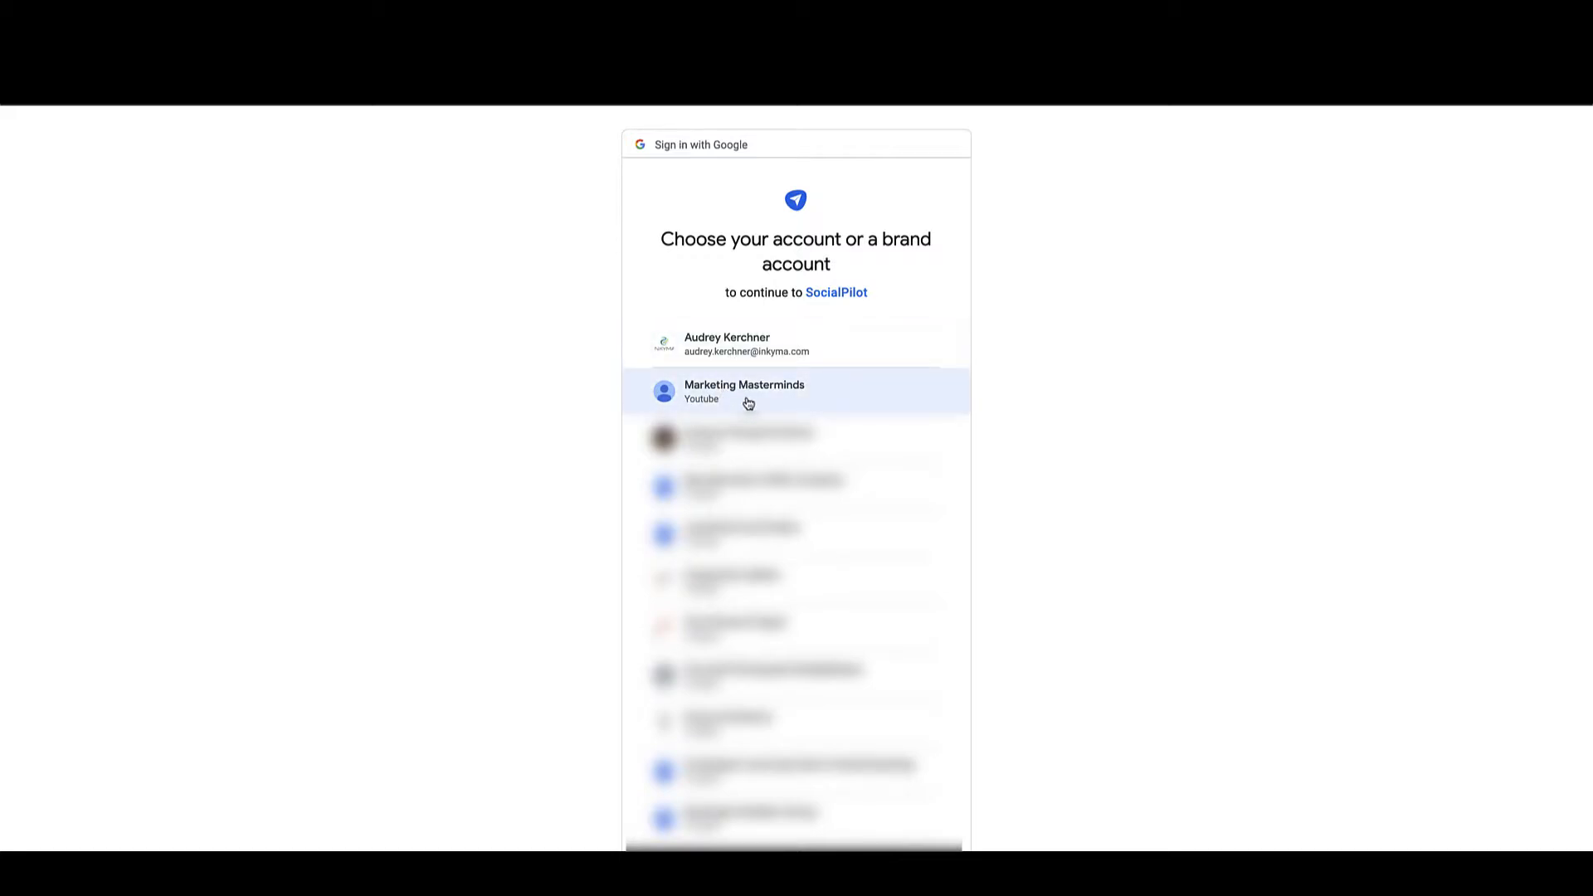
click(748, 403)
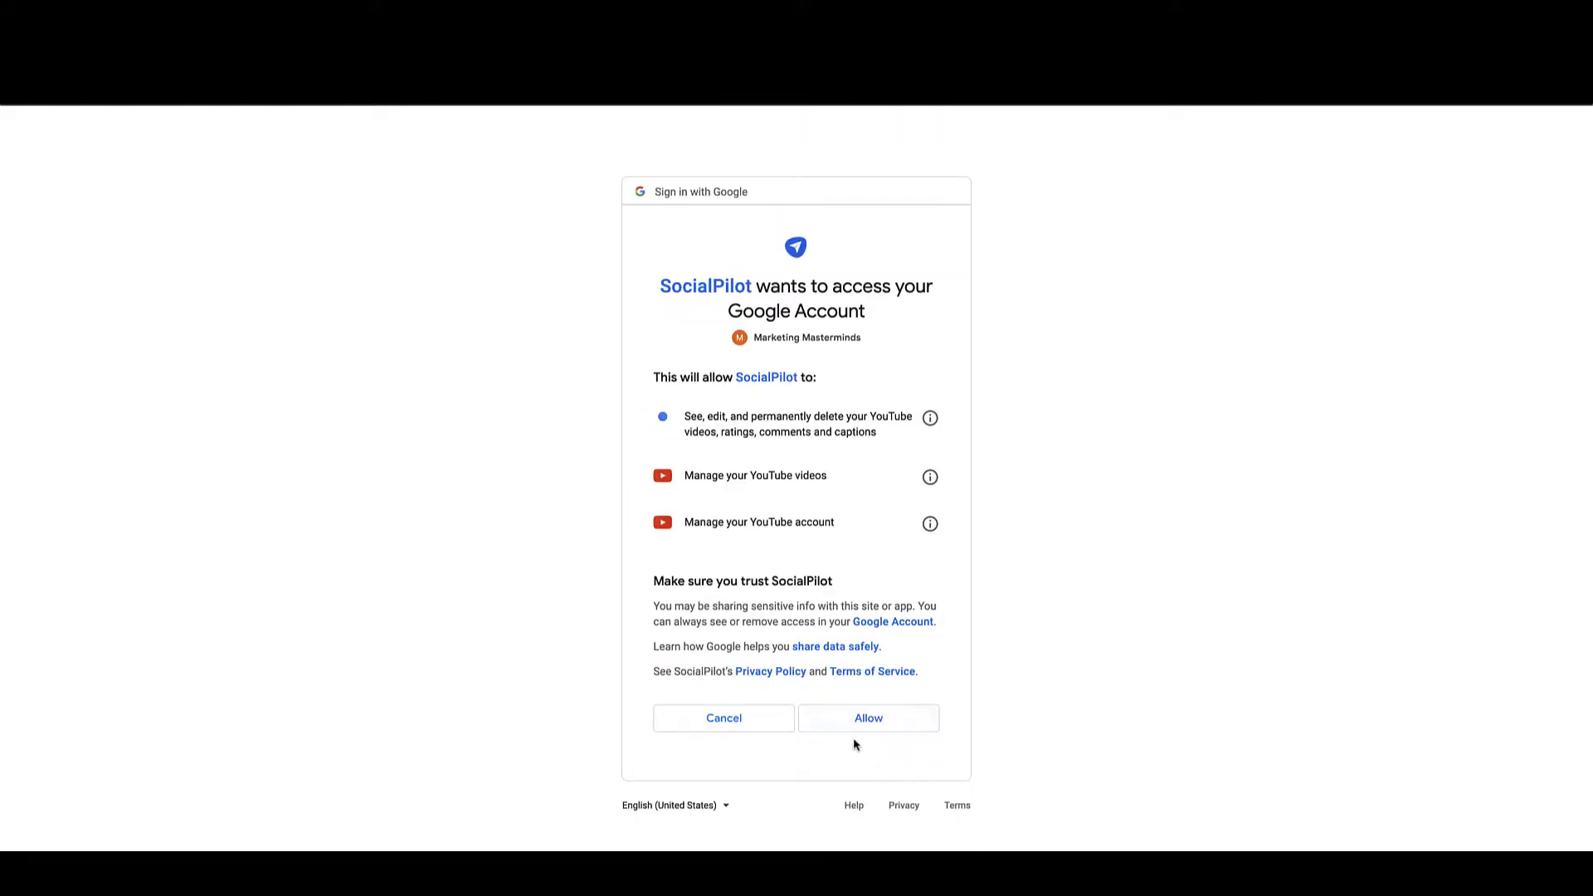
click(863, 722)
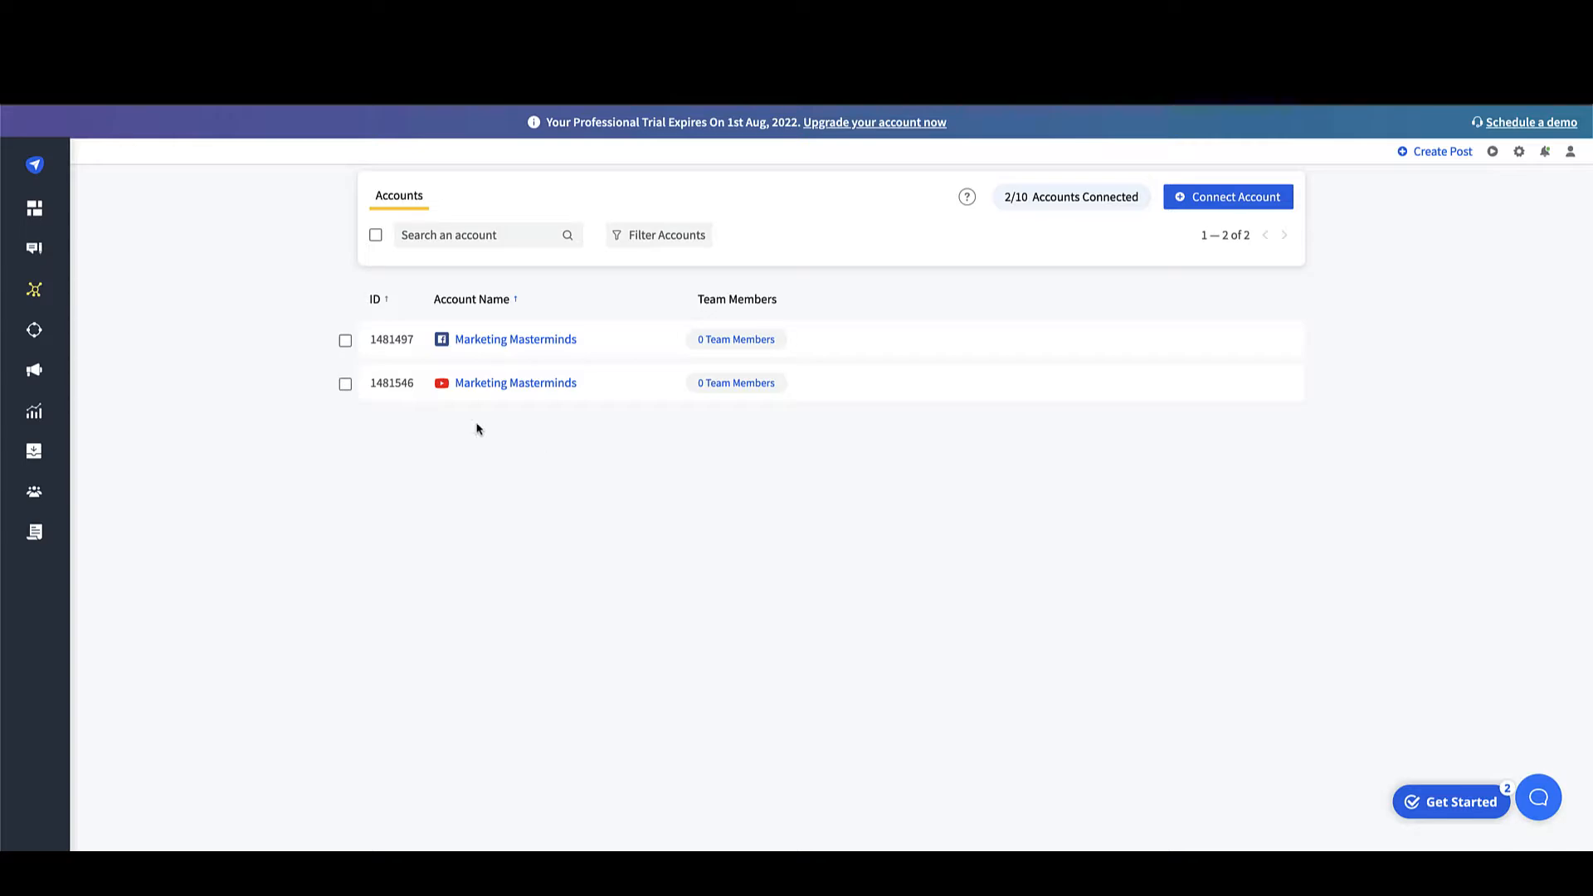
Step: Start a new post and attach the video file from a folder in Documents
mouse_move(71, 259)
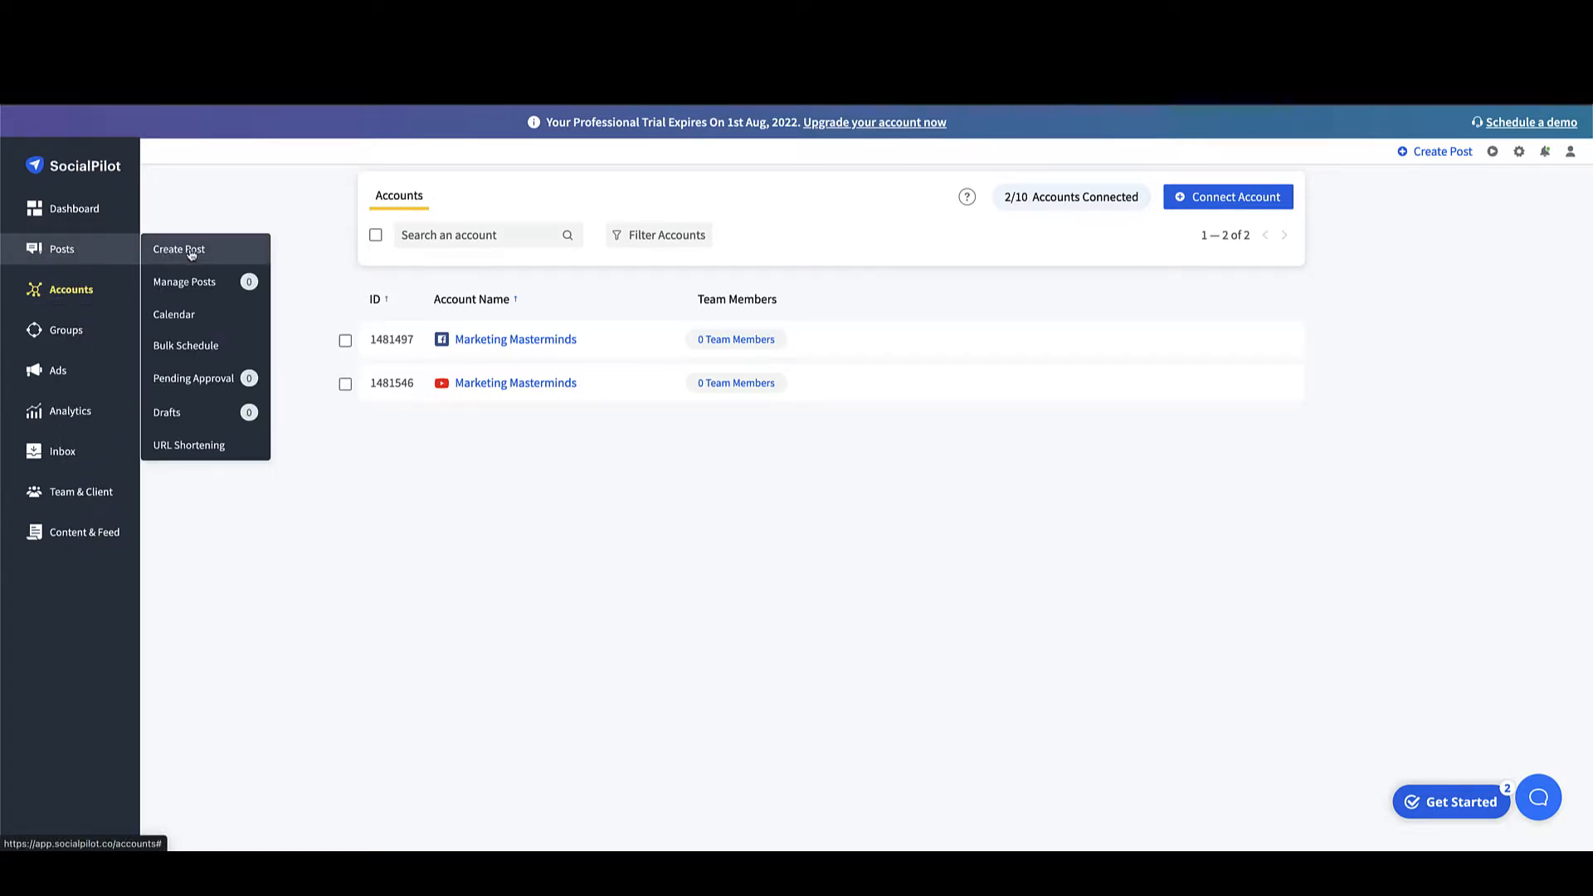
click(189, 251)
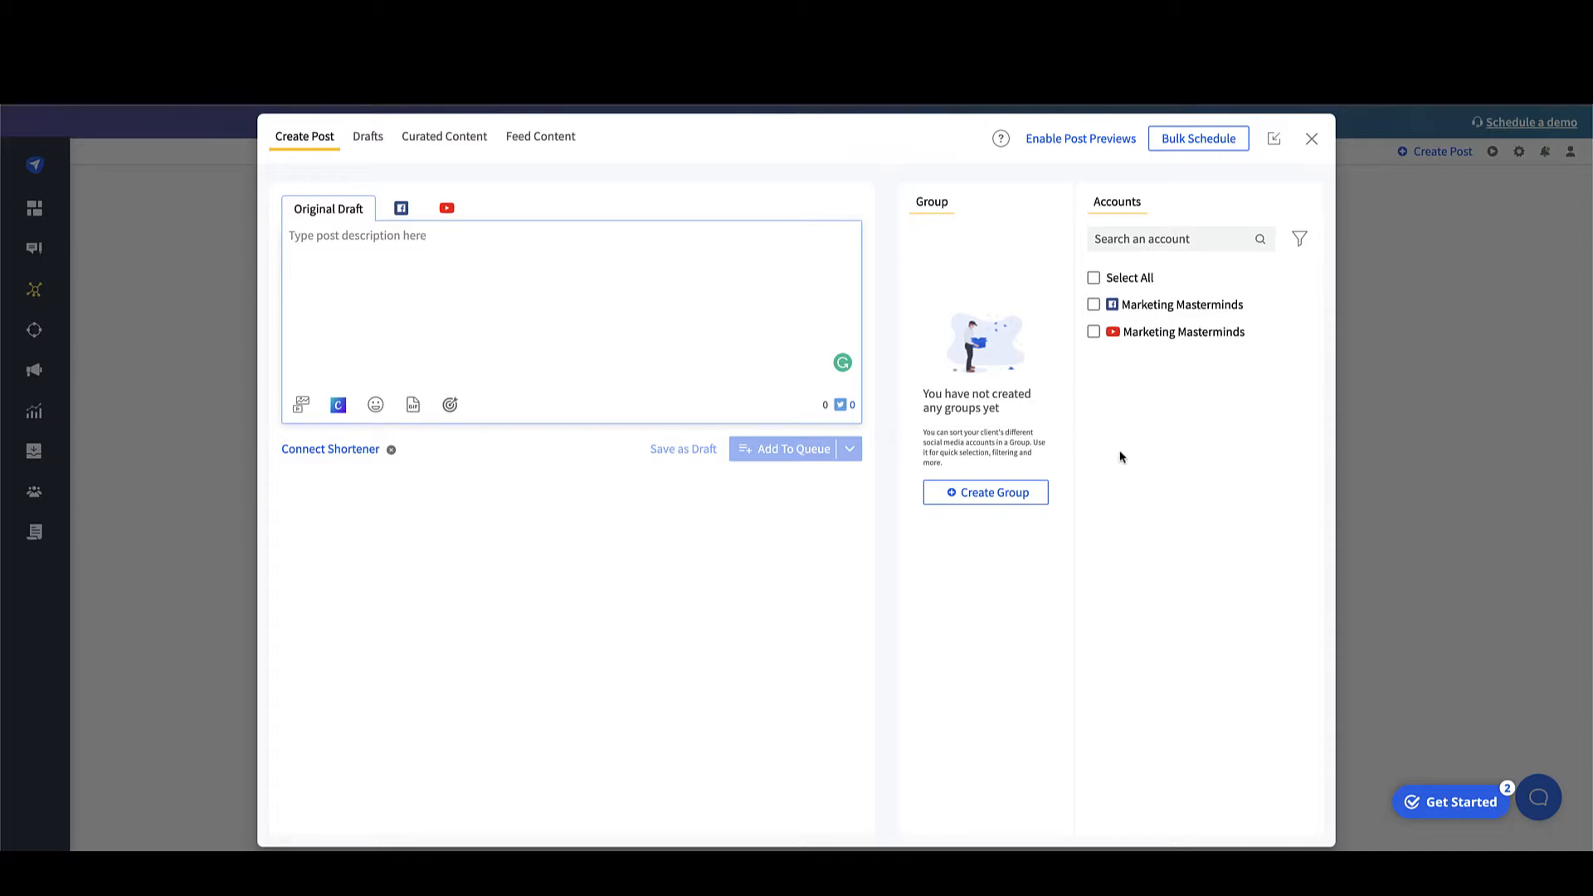
click(297, 408)
click(370, 529)
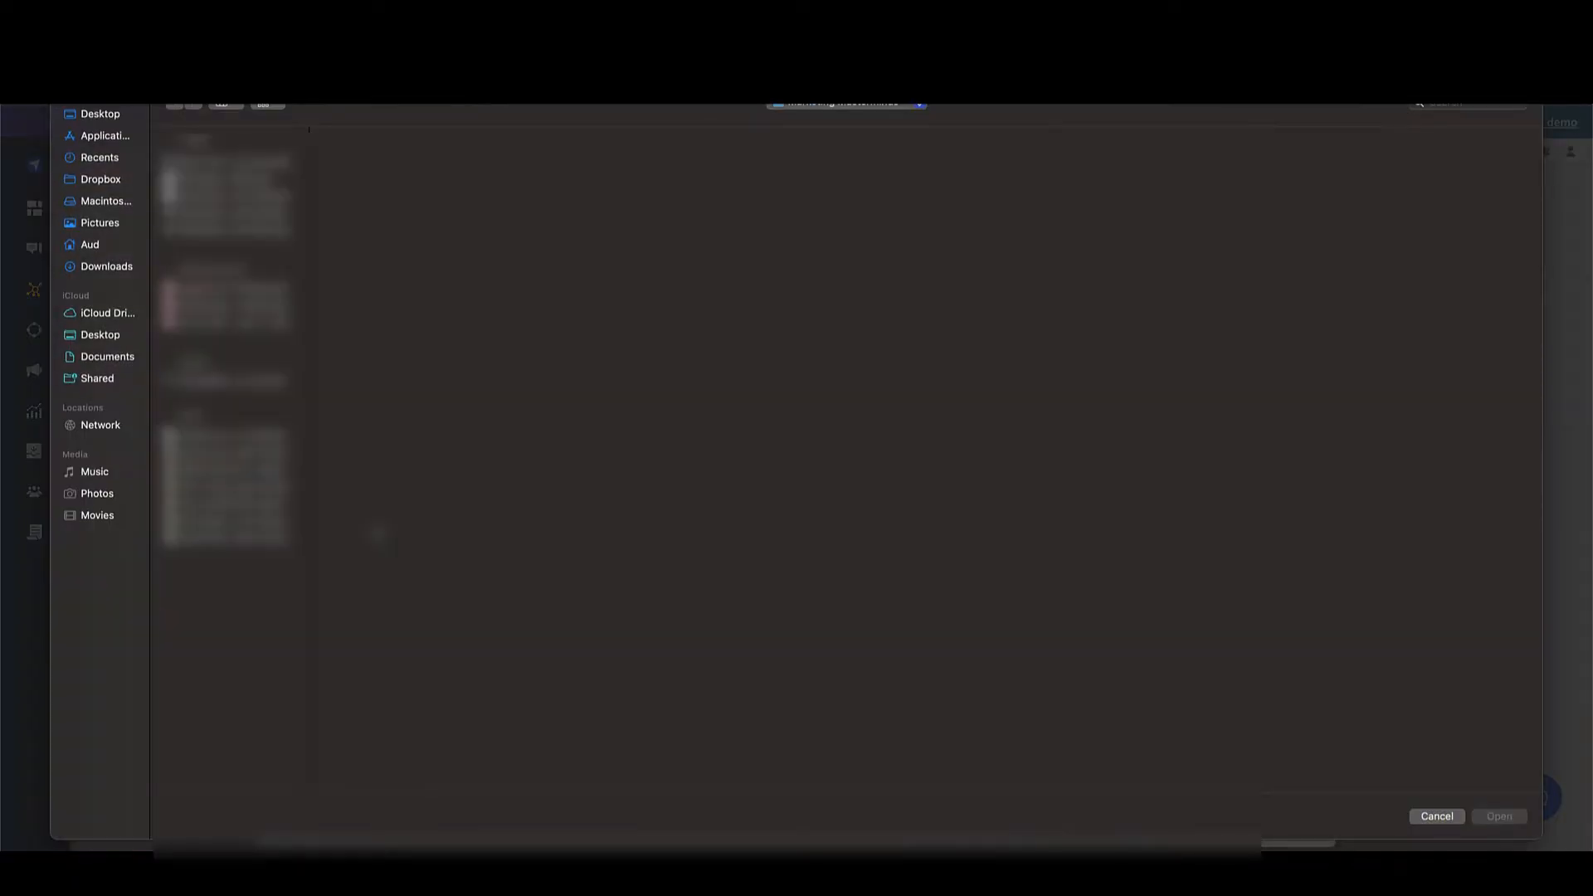
click(119, 360)
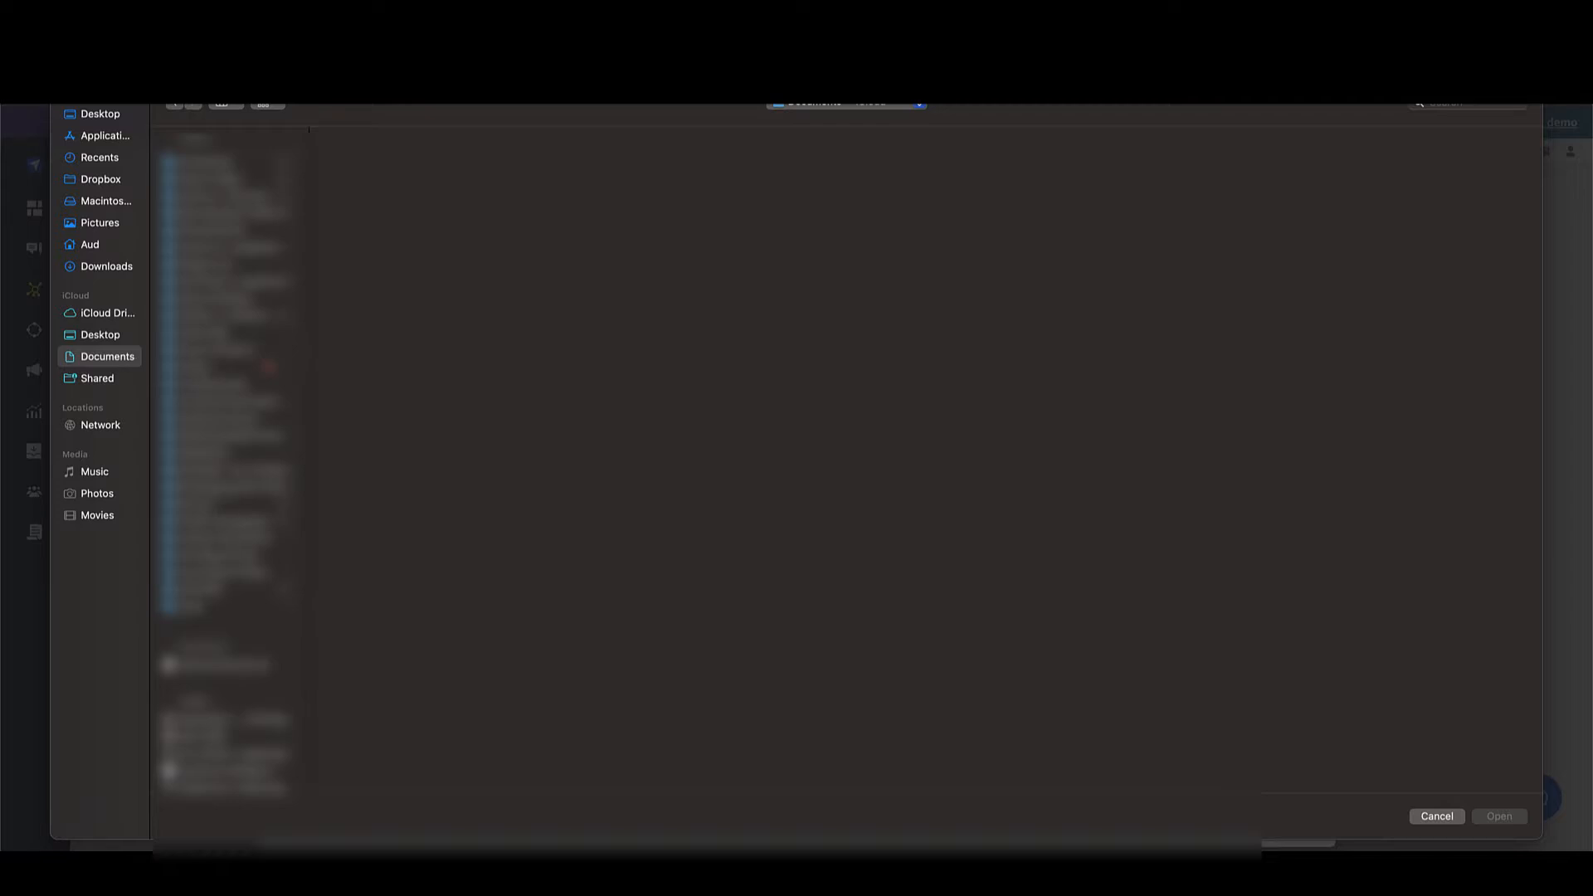
click(230, 435)
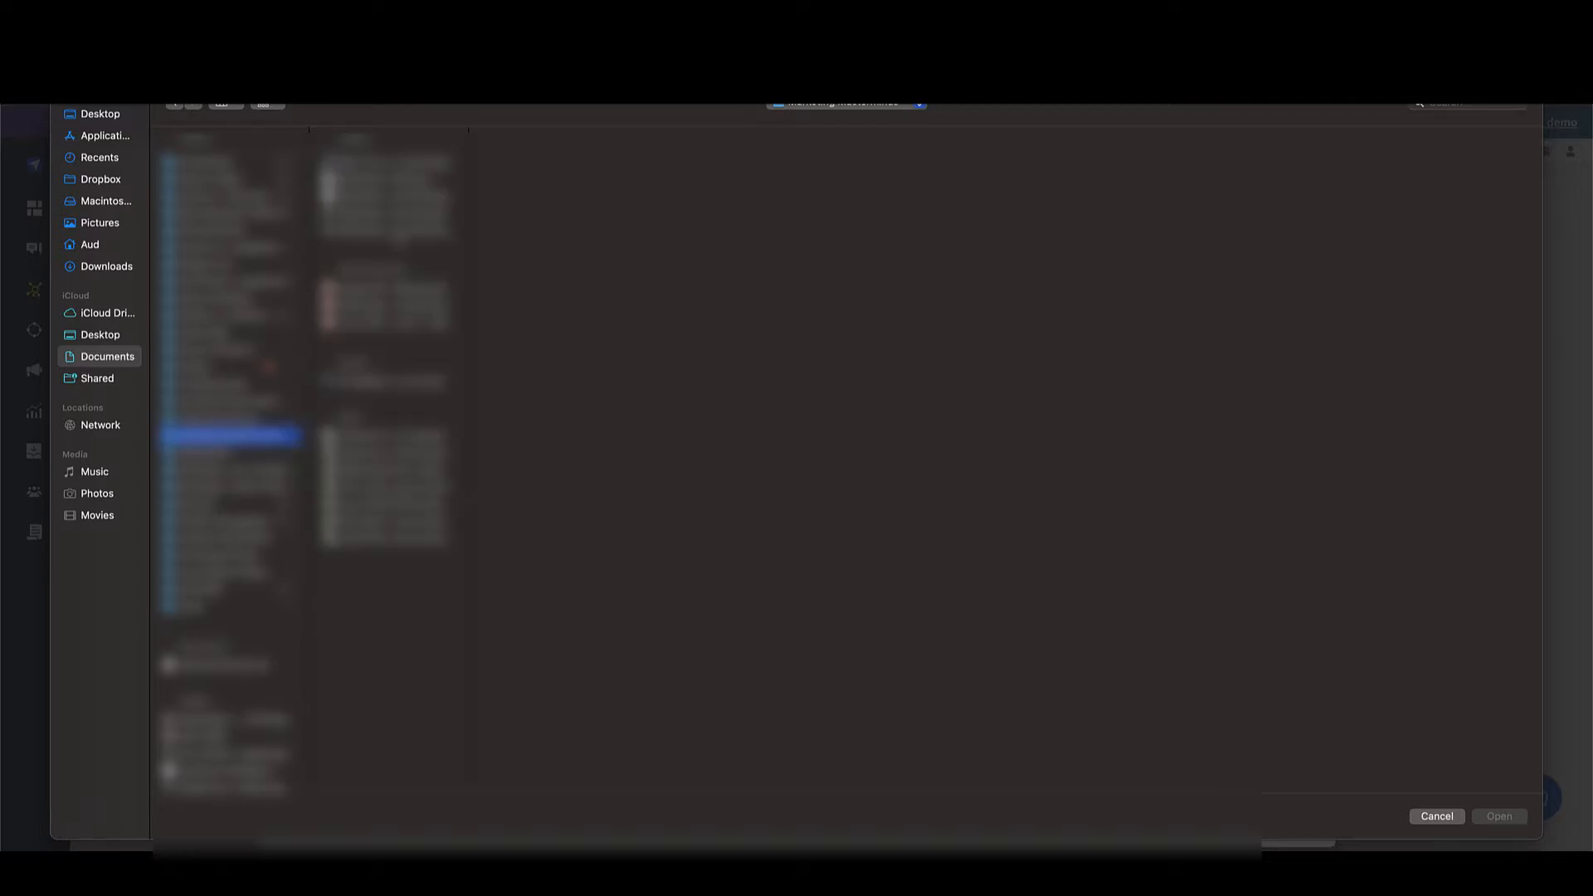
click(388, 381)
click(1499, 817)
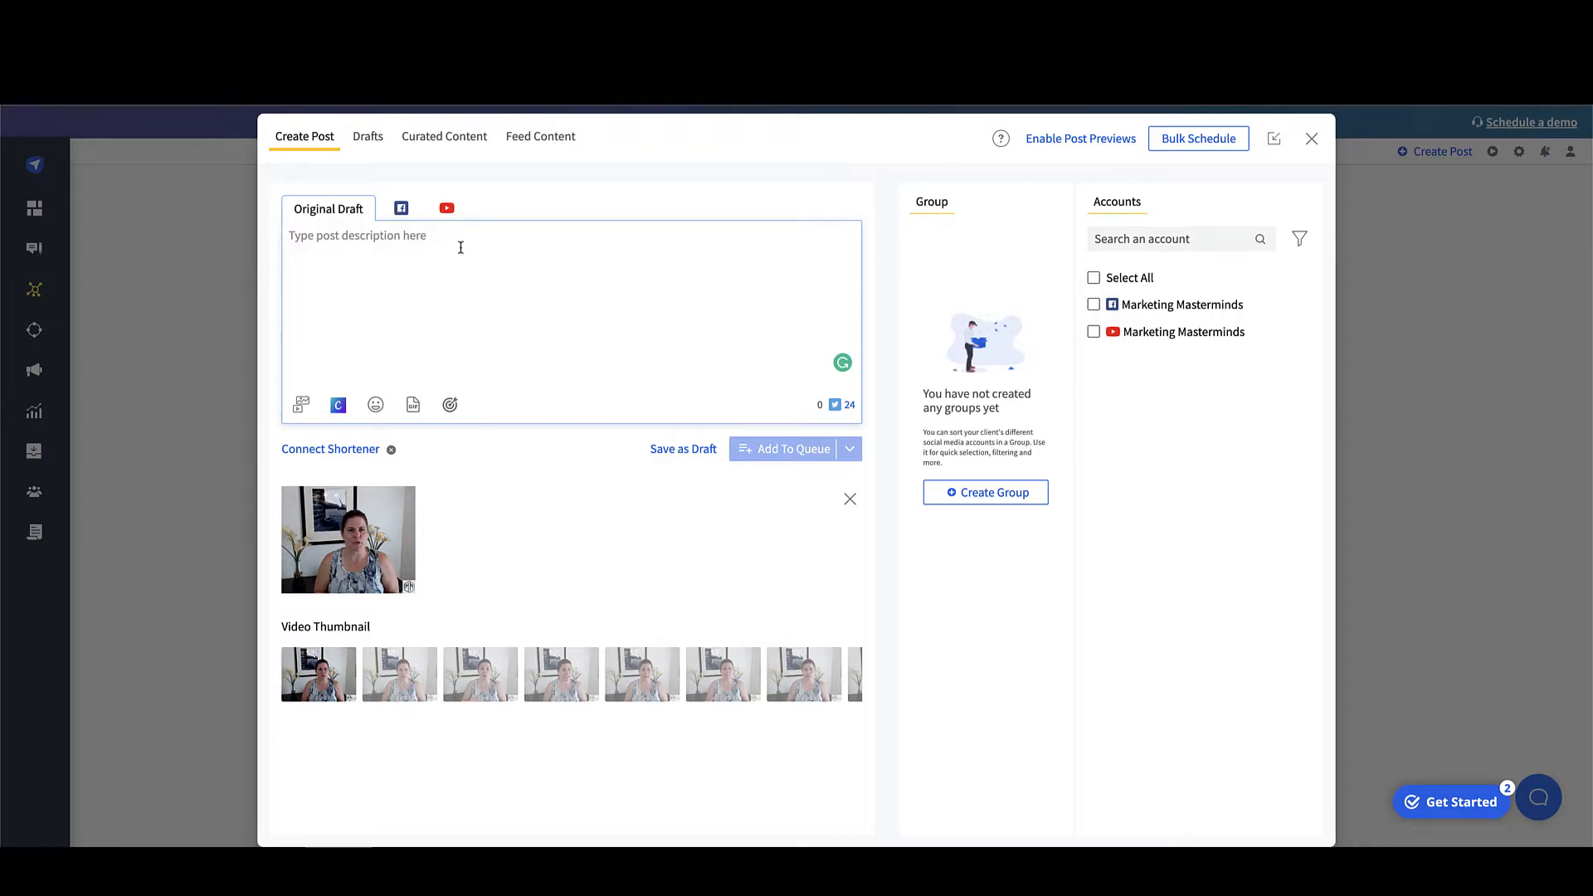
Step: Enter 'description of post' as the post text and preview the Facebook version
text(description o)
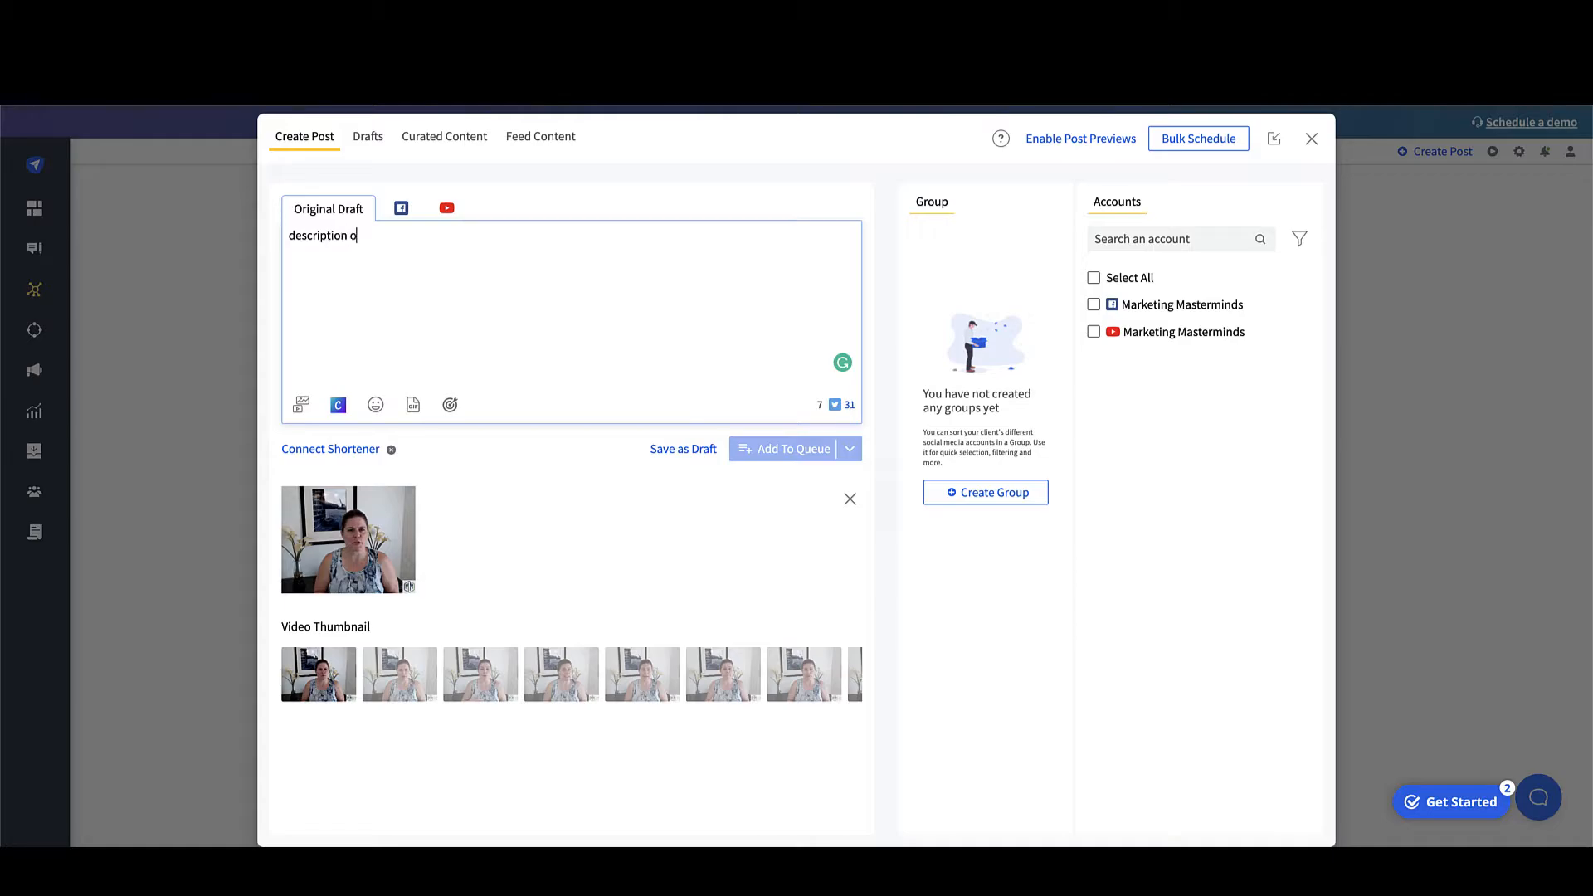
text(f post)
click(403, 211)
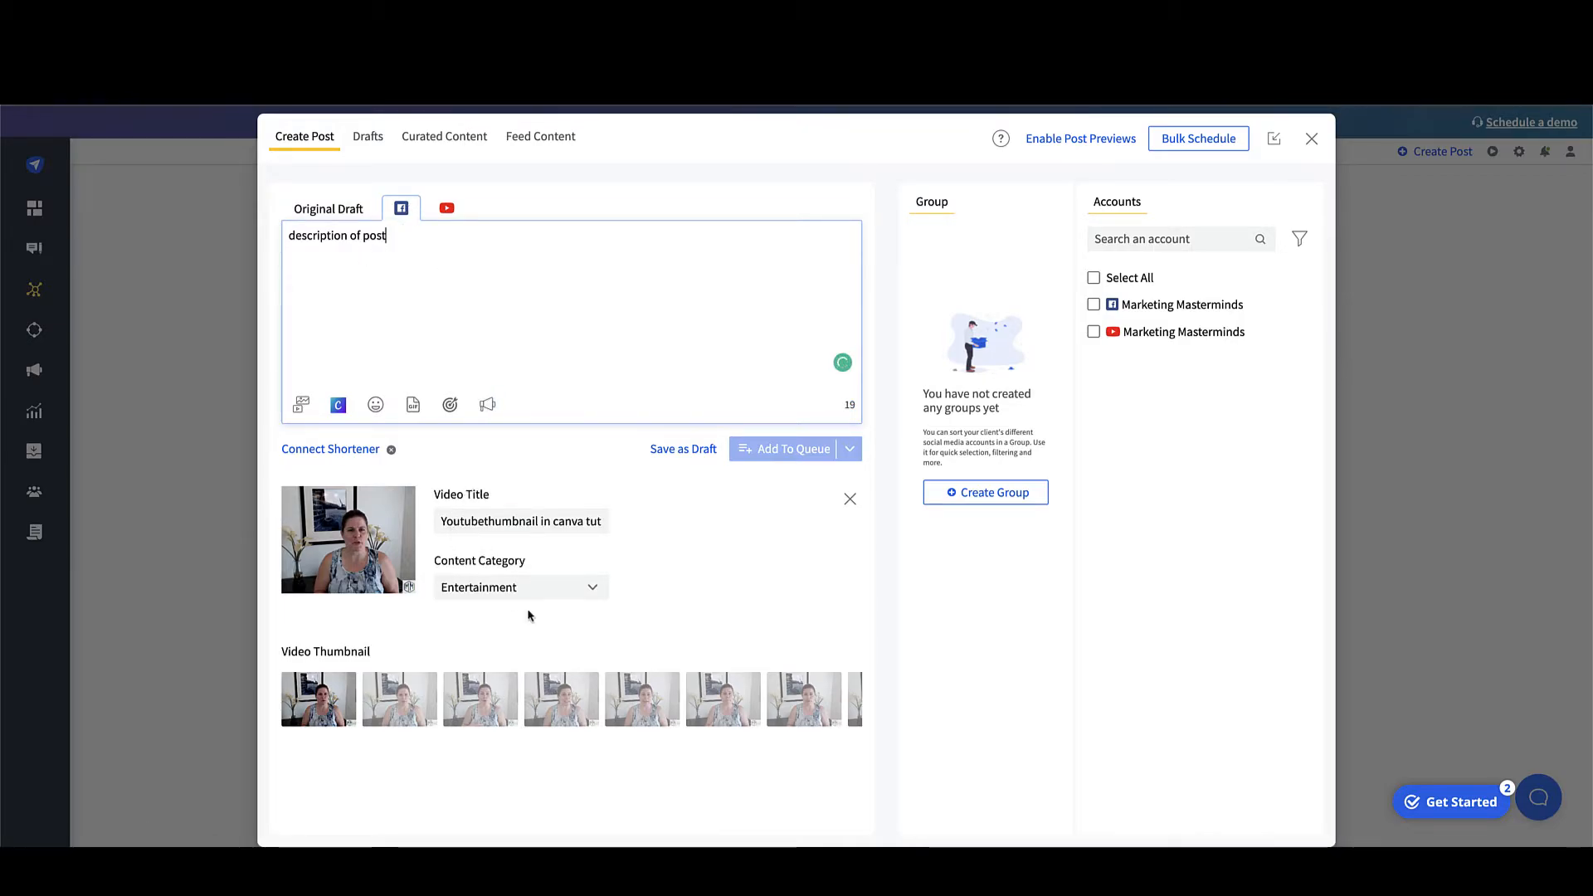
mouse_move(407, 512)
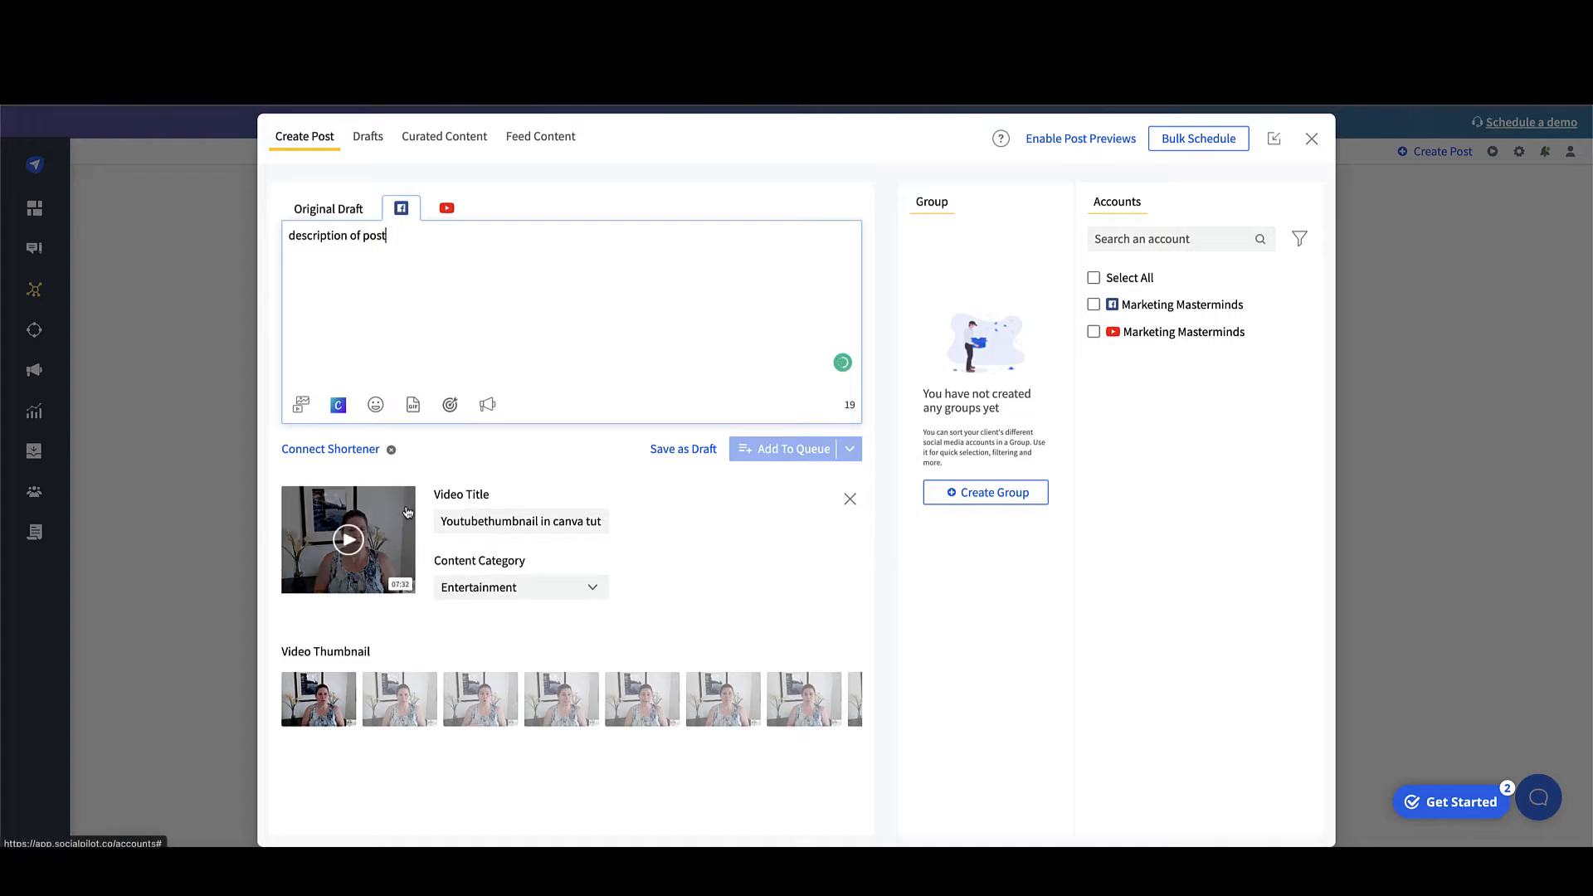
Step: In the YouTube version, add a line 'SEO in Tube buddy' below the description
click(447, 208)
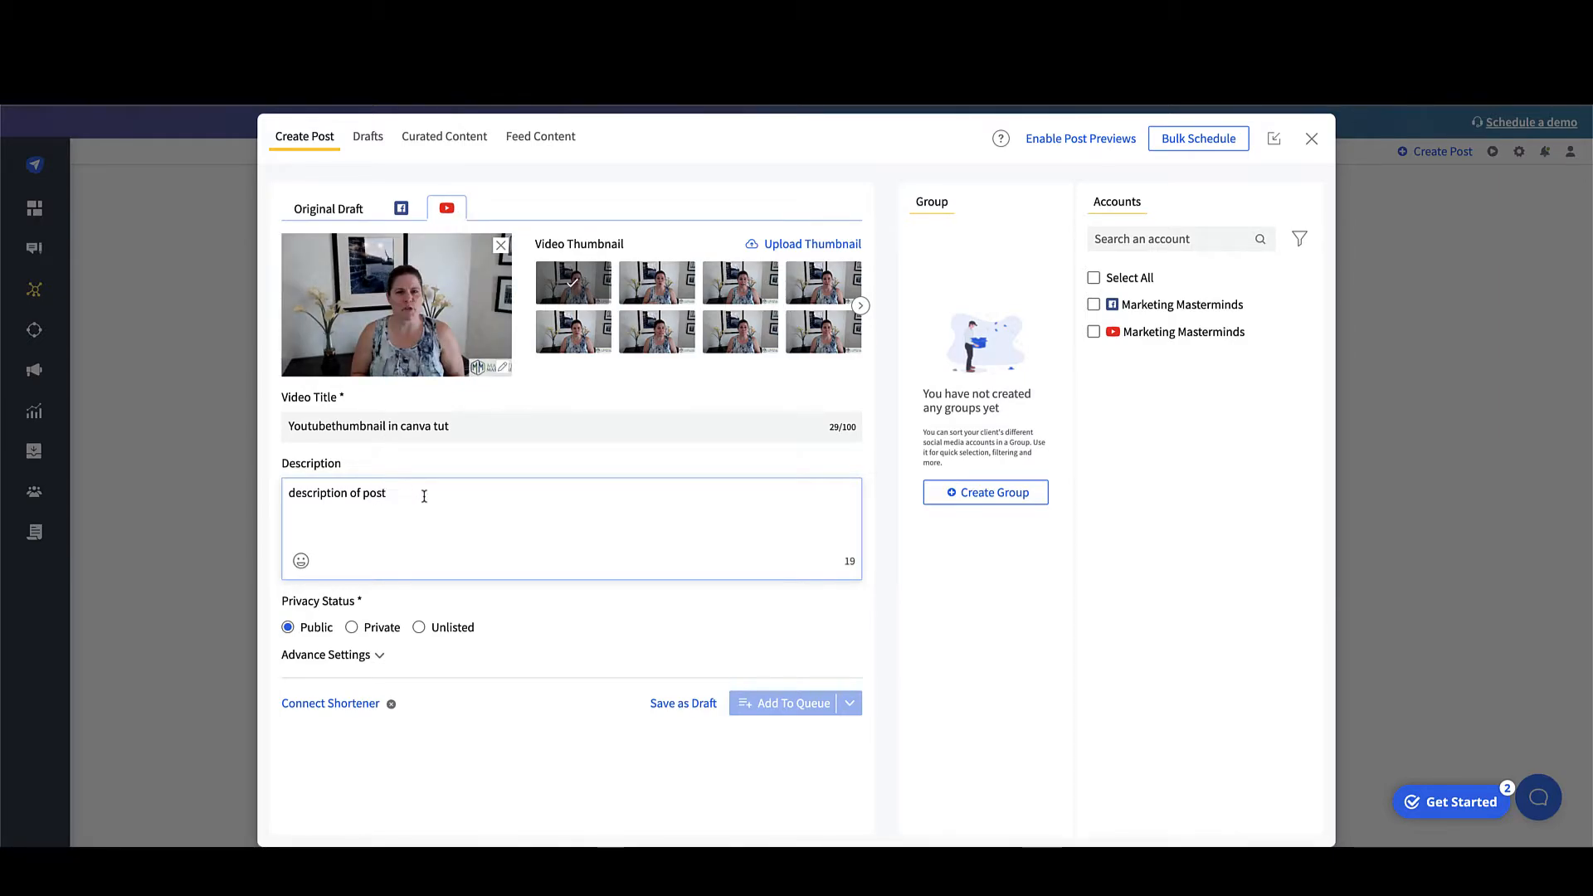
key(Return)
key(Return)
text(SEP)
key(BackSpace)
text(O)
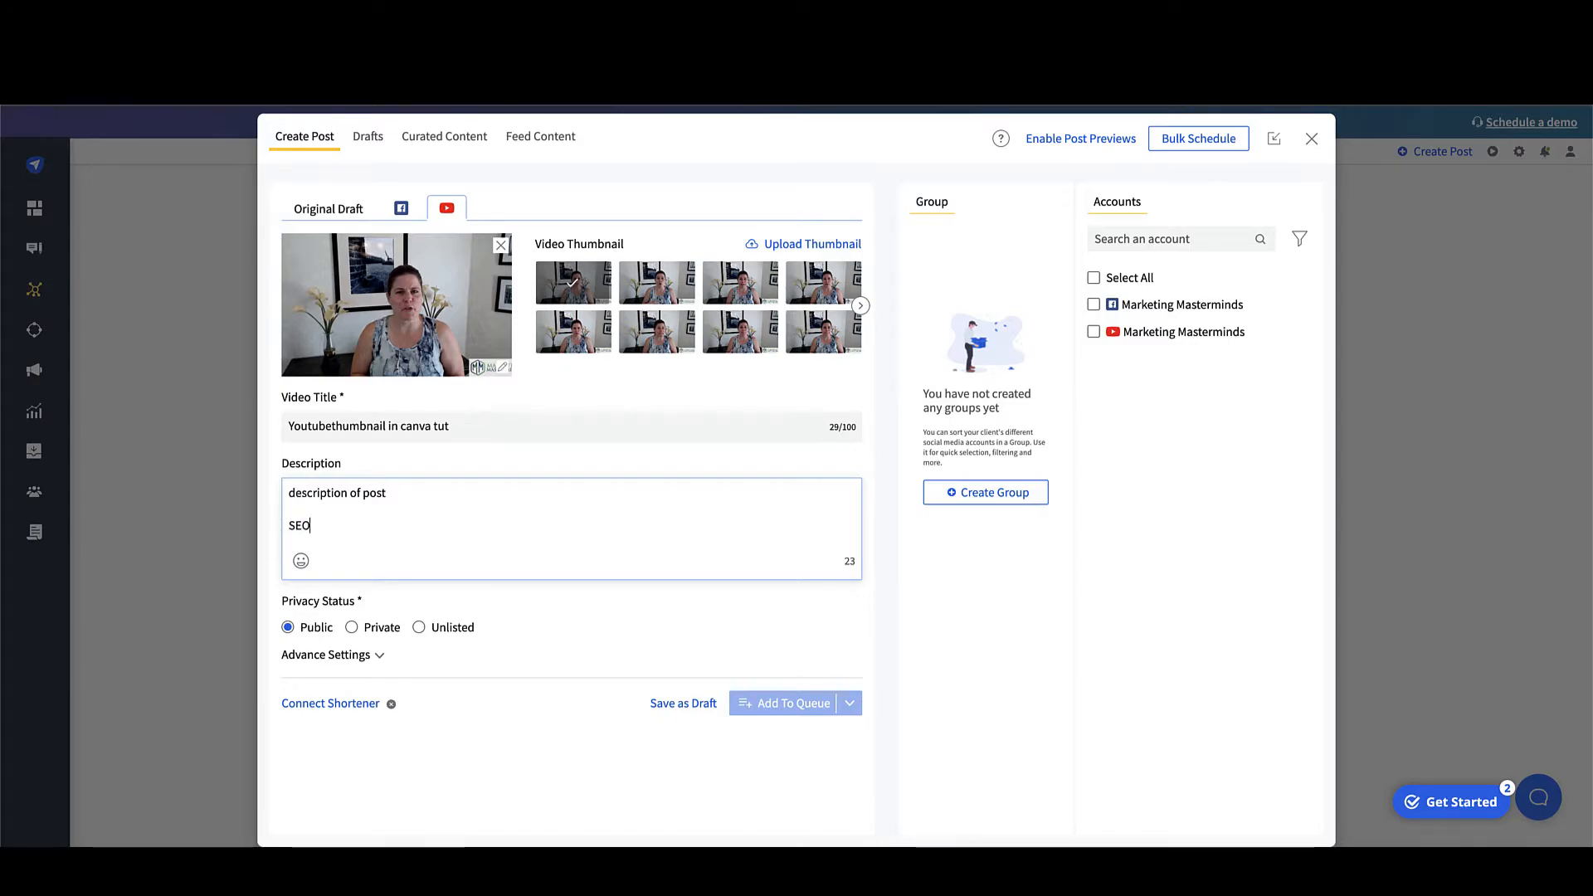
text( in Tube buddy)
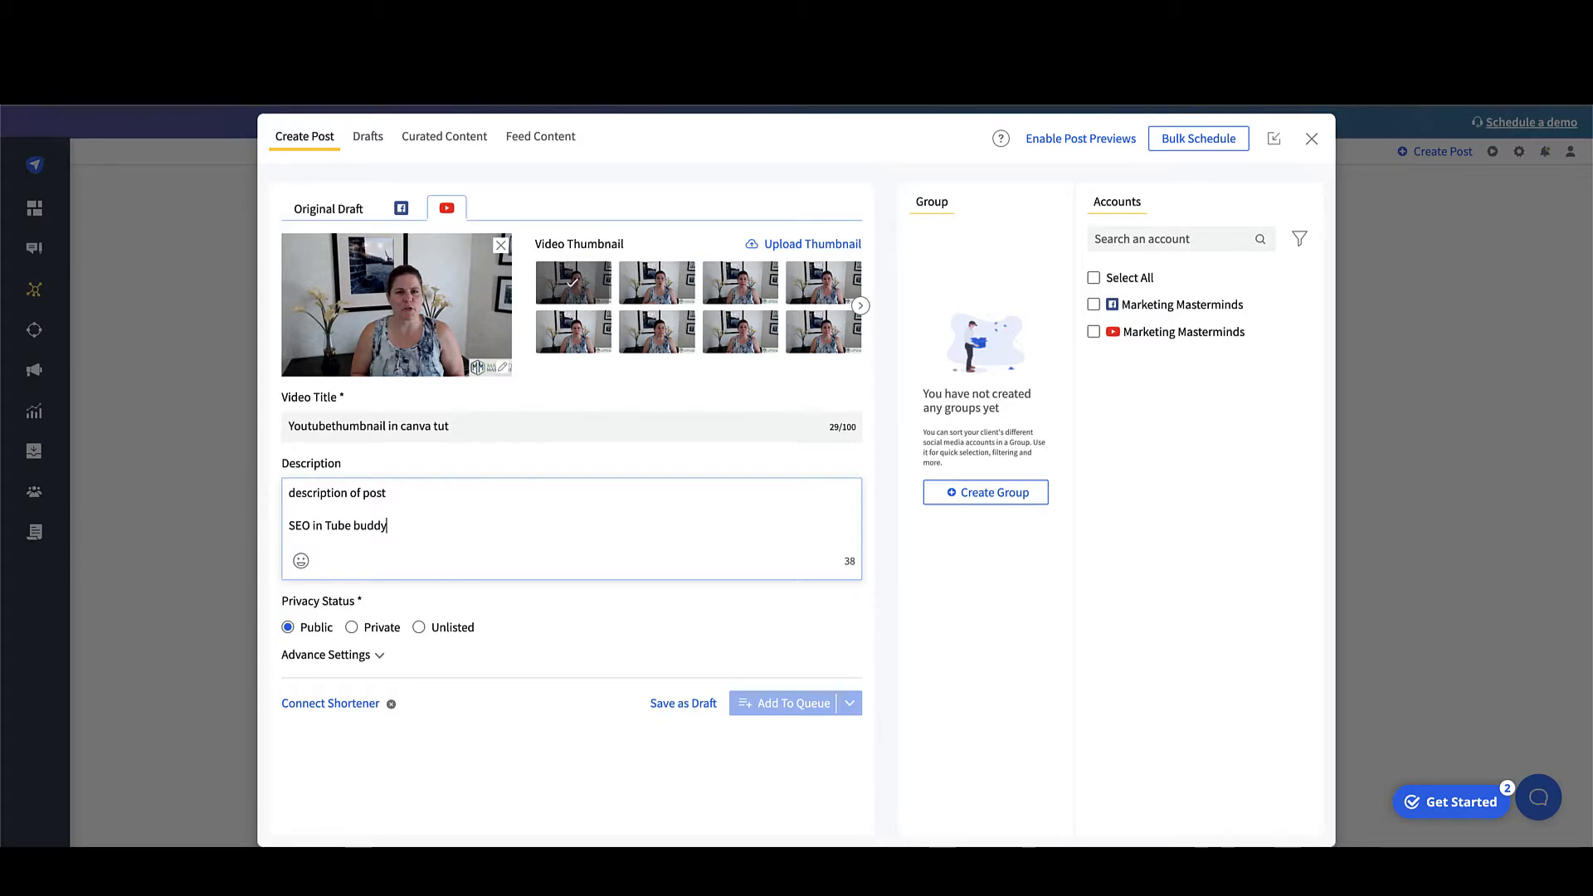
Step: Add another description line reading 'Don't forget to add your chapters'
key(Return)
key(Return)
text(Don')
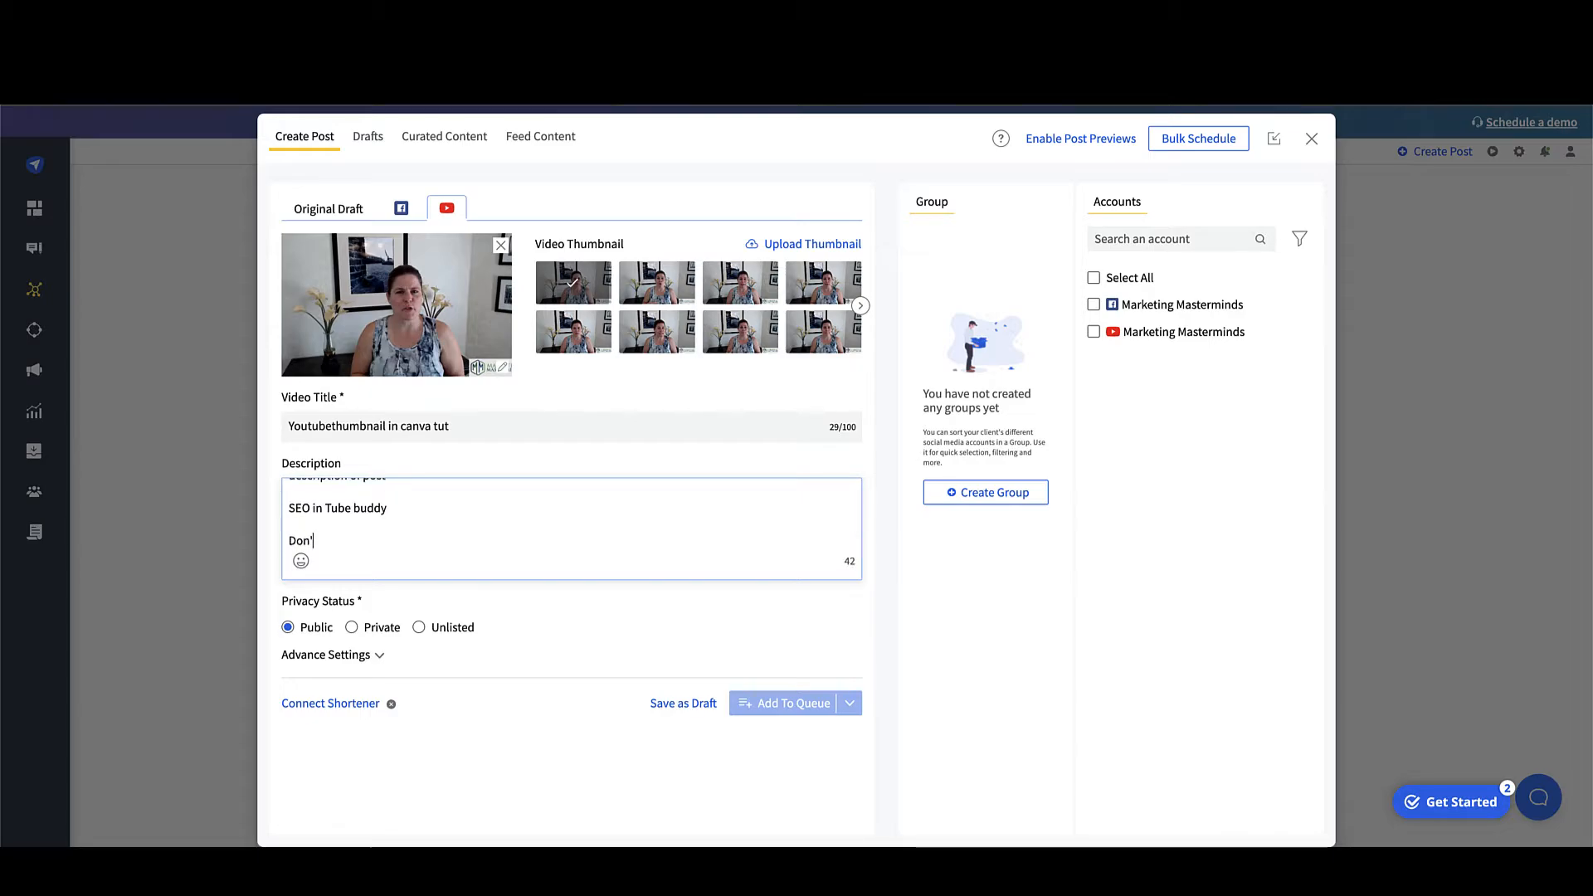
text(t forget to)
key(BackSpace)
key(BackSpace)
text(forget to add your chpate)
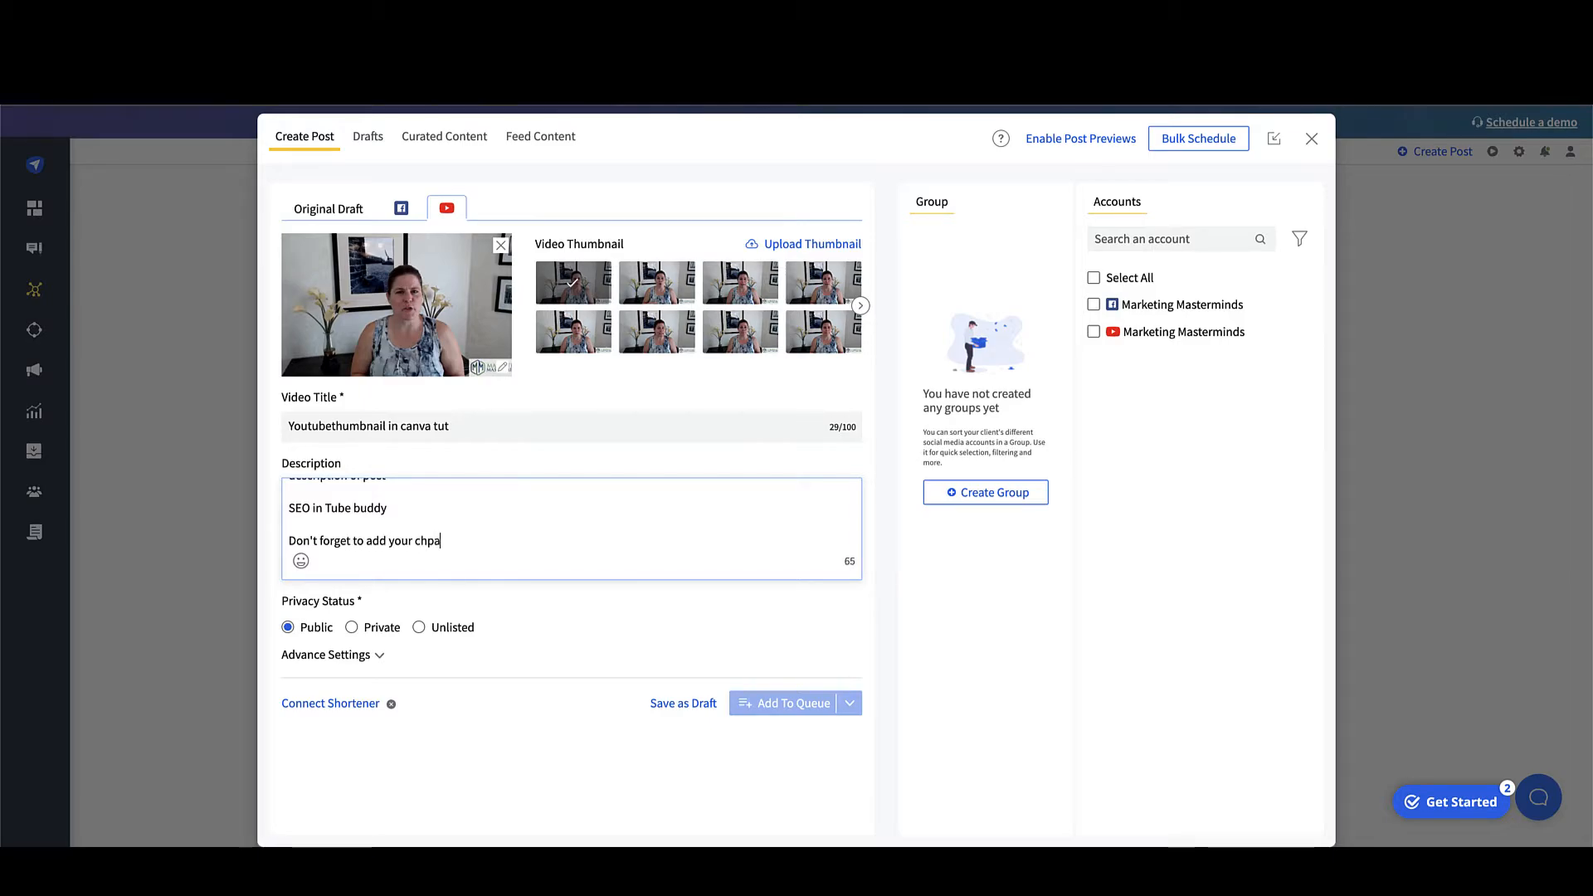
key(BackSpace)
key(BackSpace)
key(BackSpace)
key(BackSpace)
text(apters)
Step: Upload the 'Best Youtu...er Canva.jpg' image as the custom video thumbnail
click(825, 244)
click(724, 363)
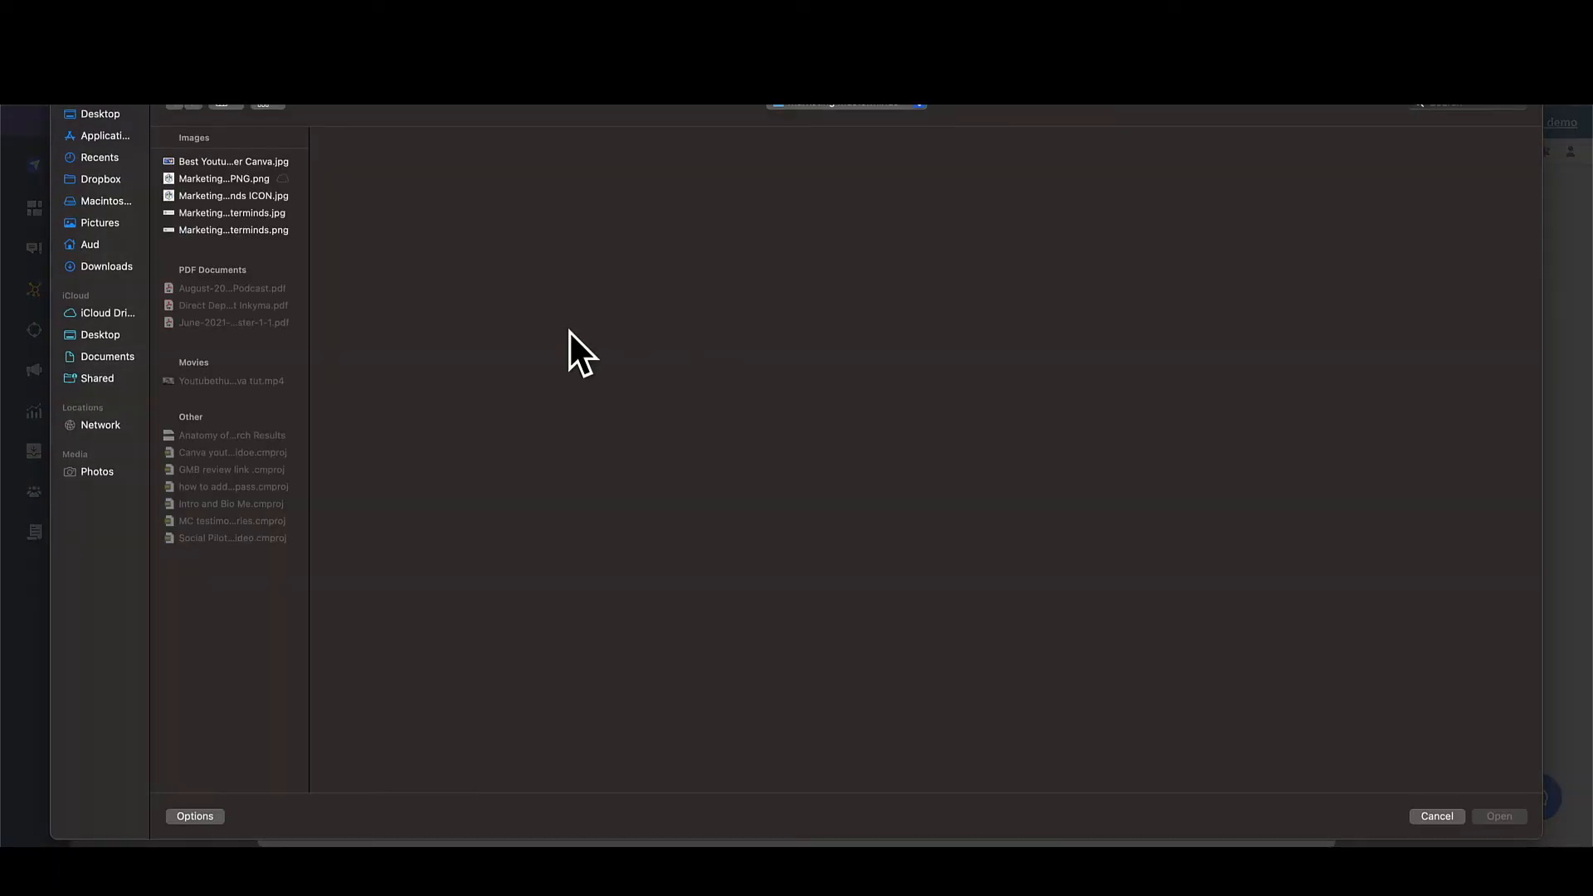
click(241, 162)
click(1499, 817)
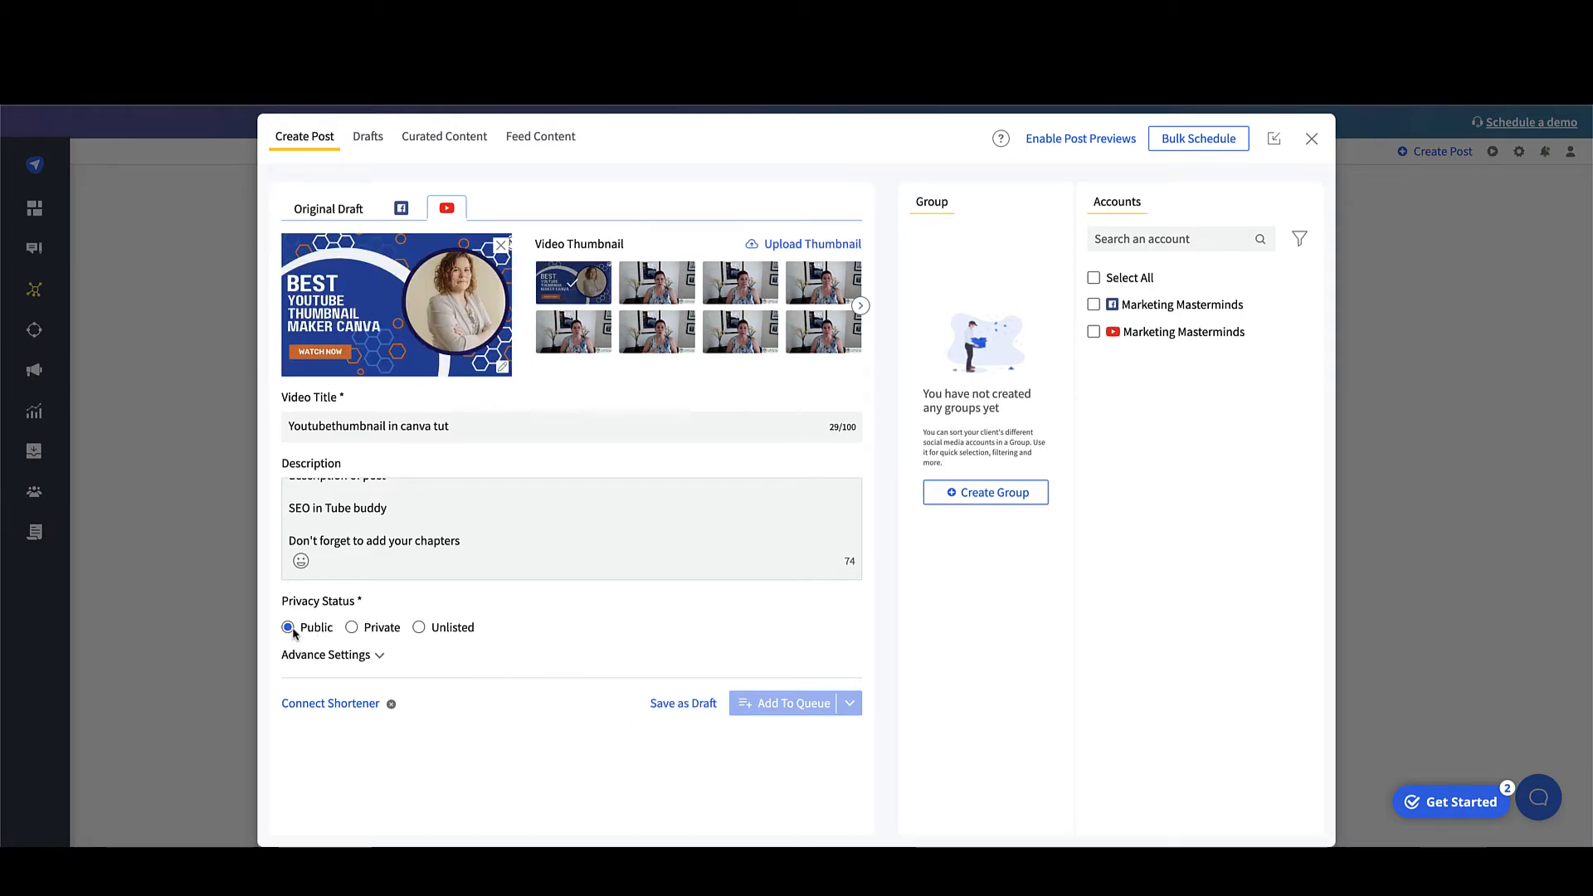
Step: Expand the advanced settings and set the content category to Education
click(381, 657)
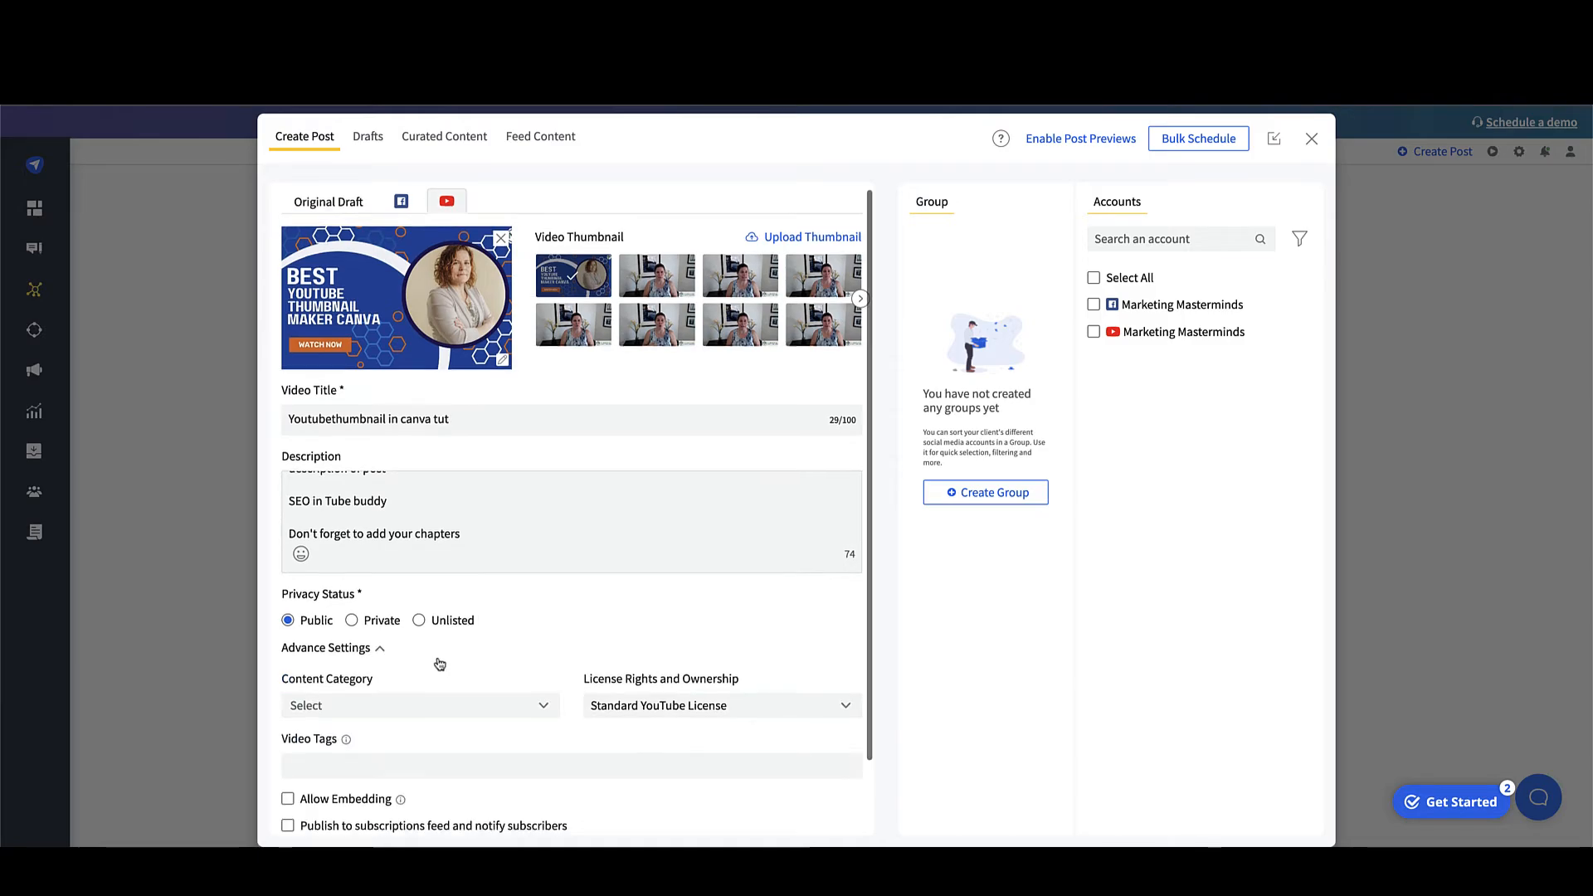
scroll(420, 661, down, 1)
click(392, 625)
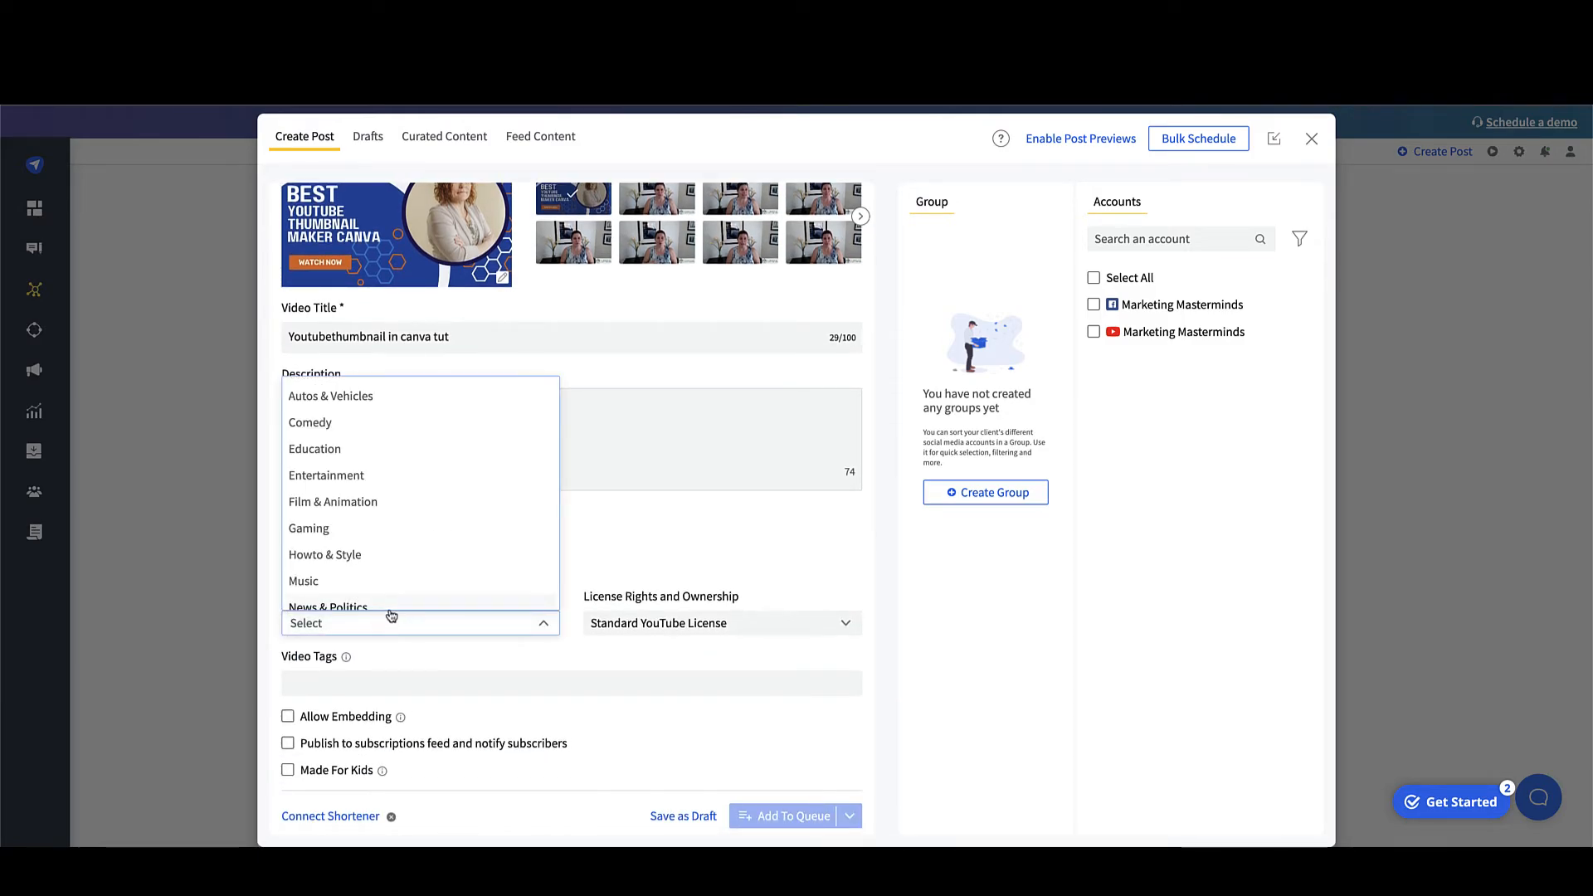
click(365, 456)
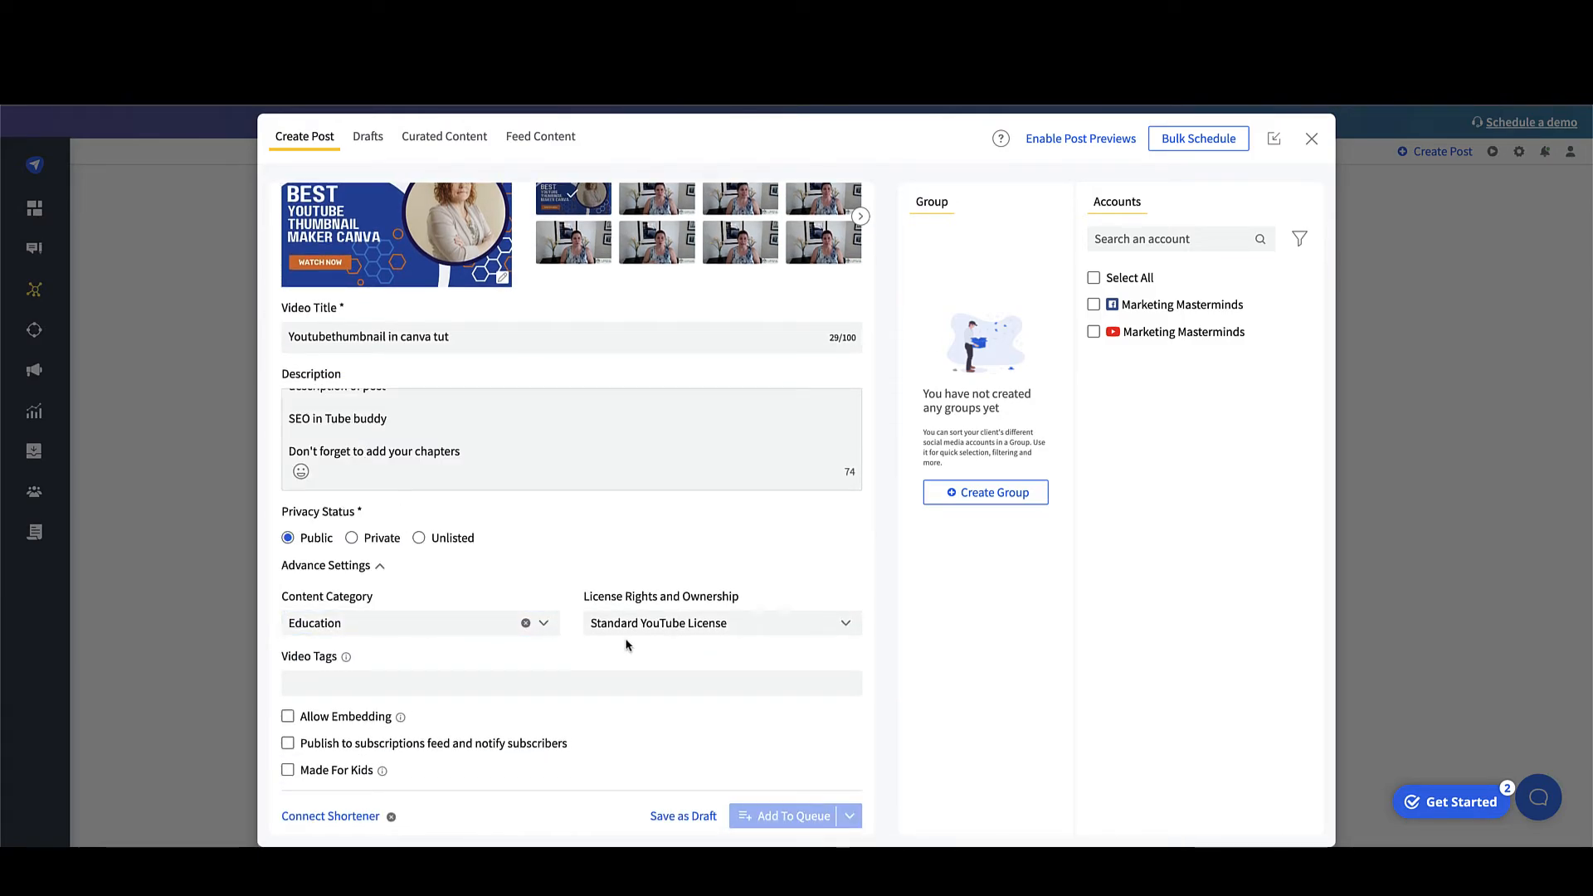
Step: Add the video tags 'canva, youtube thumbnail' and enable publishing to the subscriptions feed with subscriber notification
click(638, 688)
text(ca)
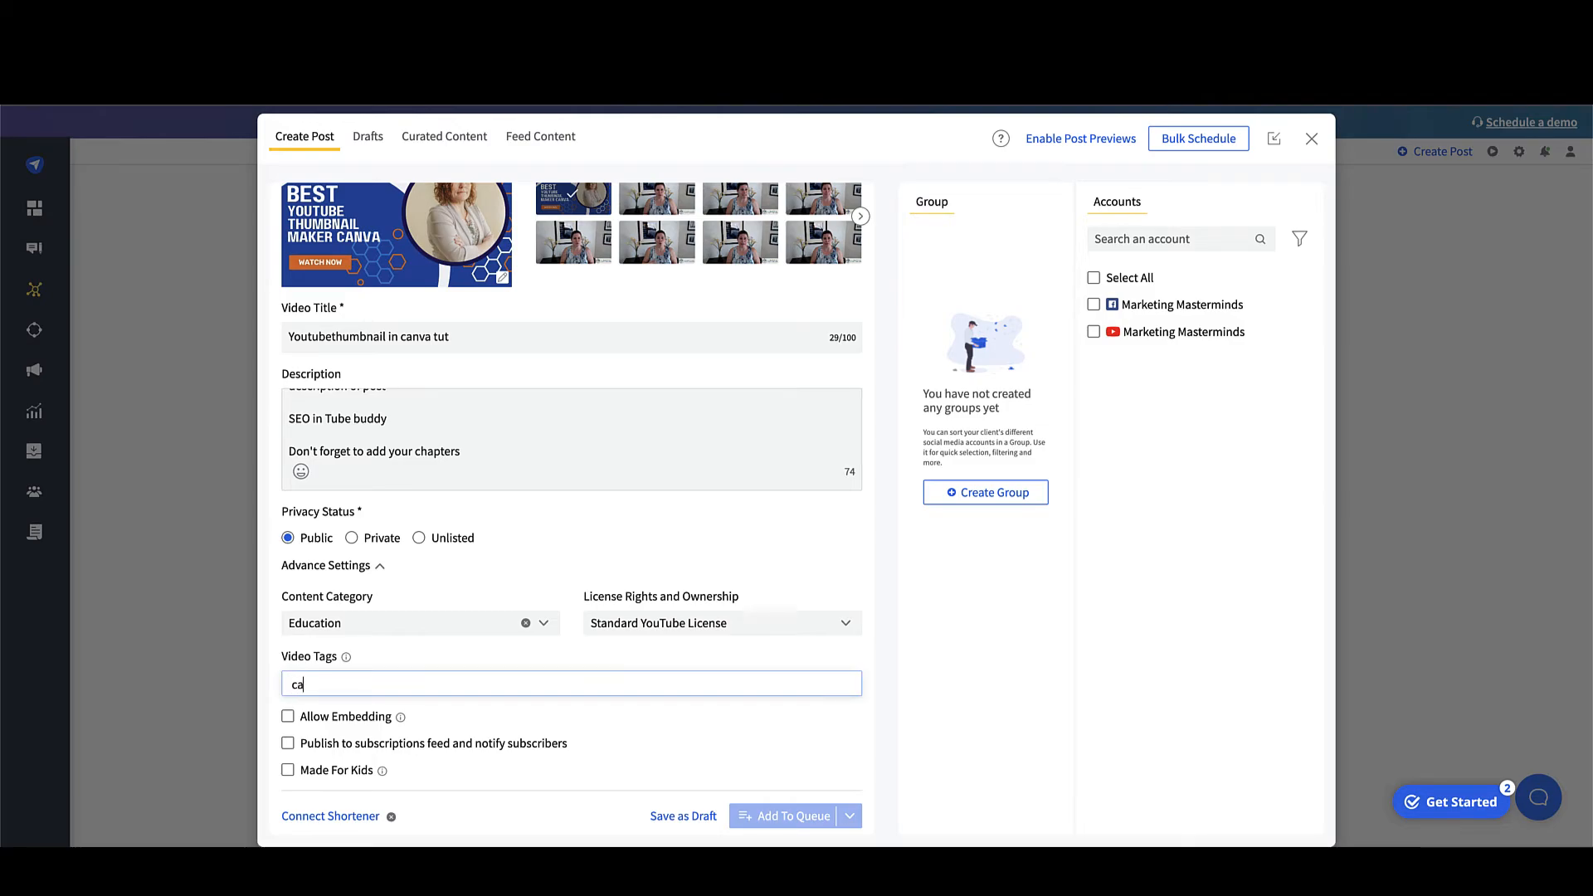
text(nva, youtube thum)
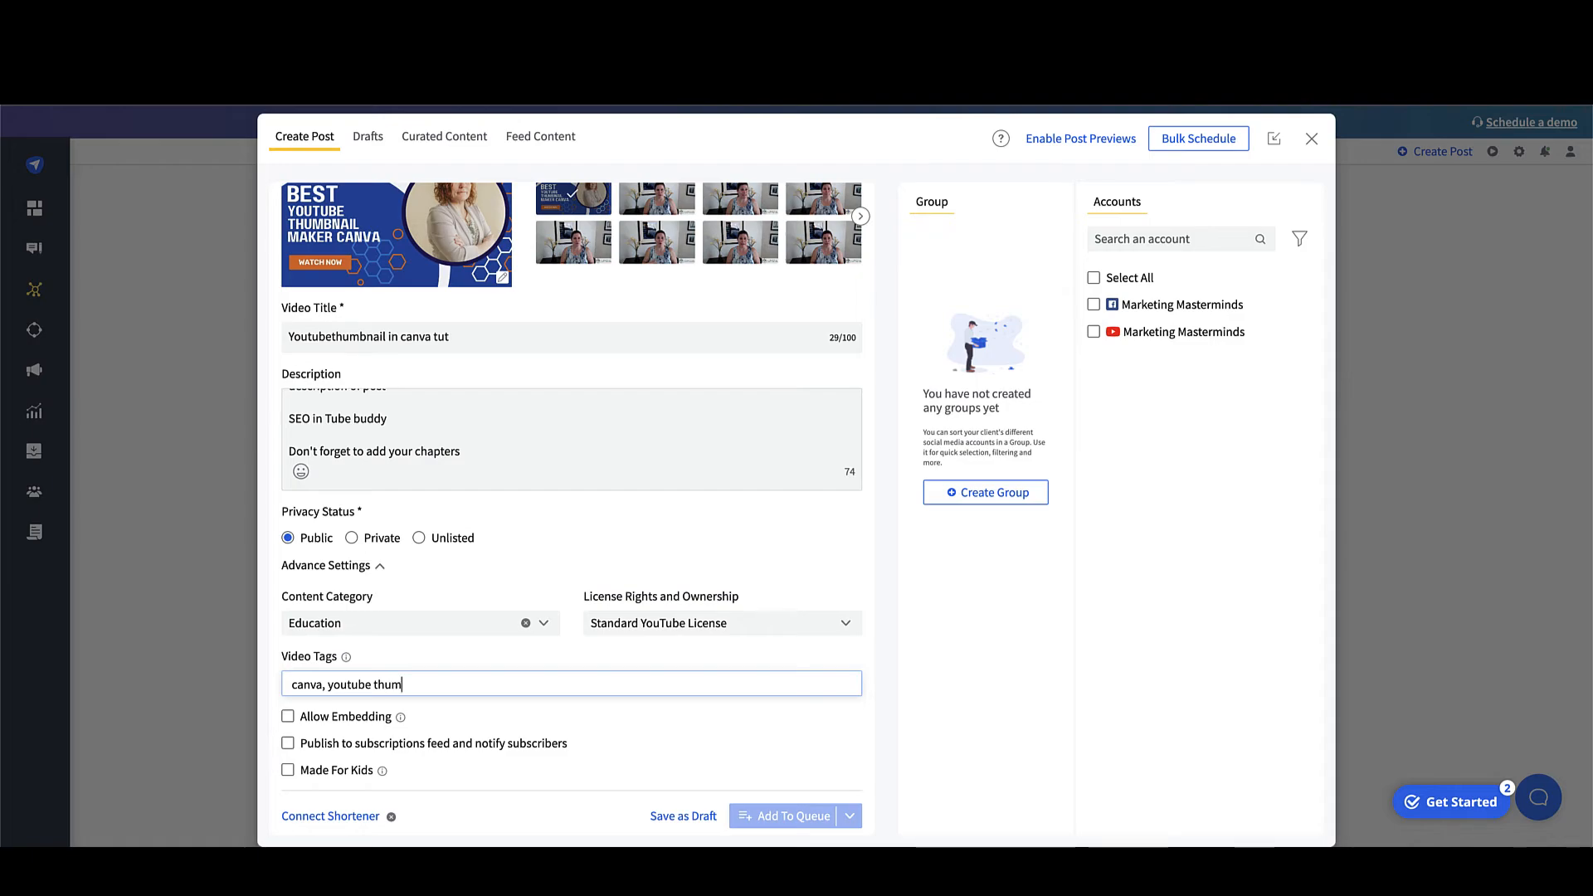
text(bnail)
key(Return)
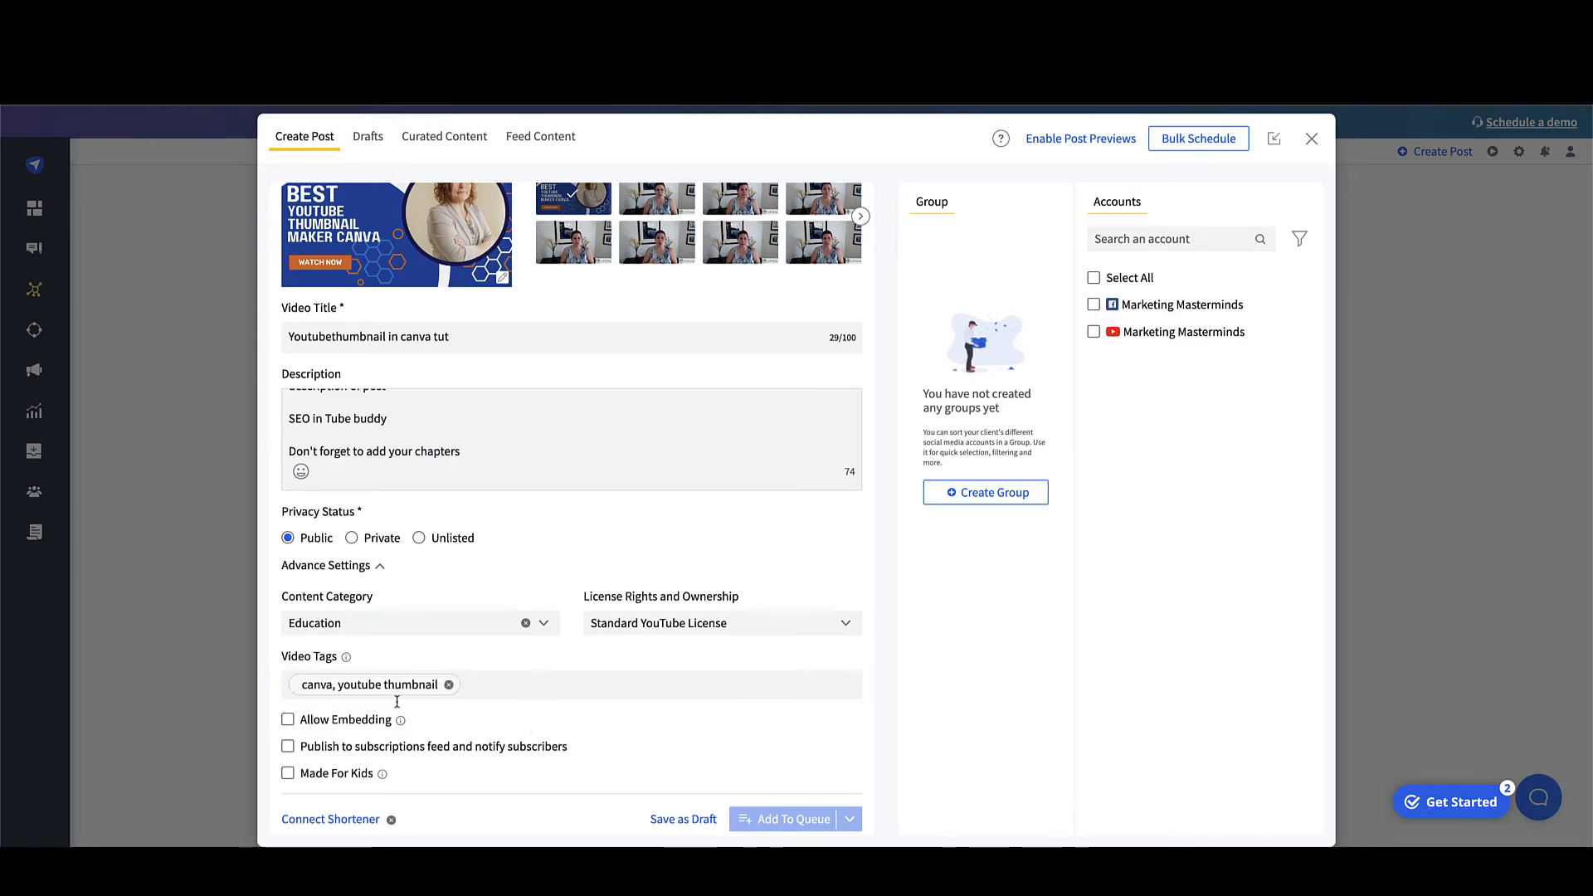
click(291, 747)
scroll(508, 760, up, 1)
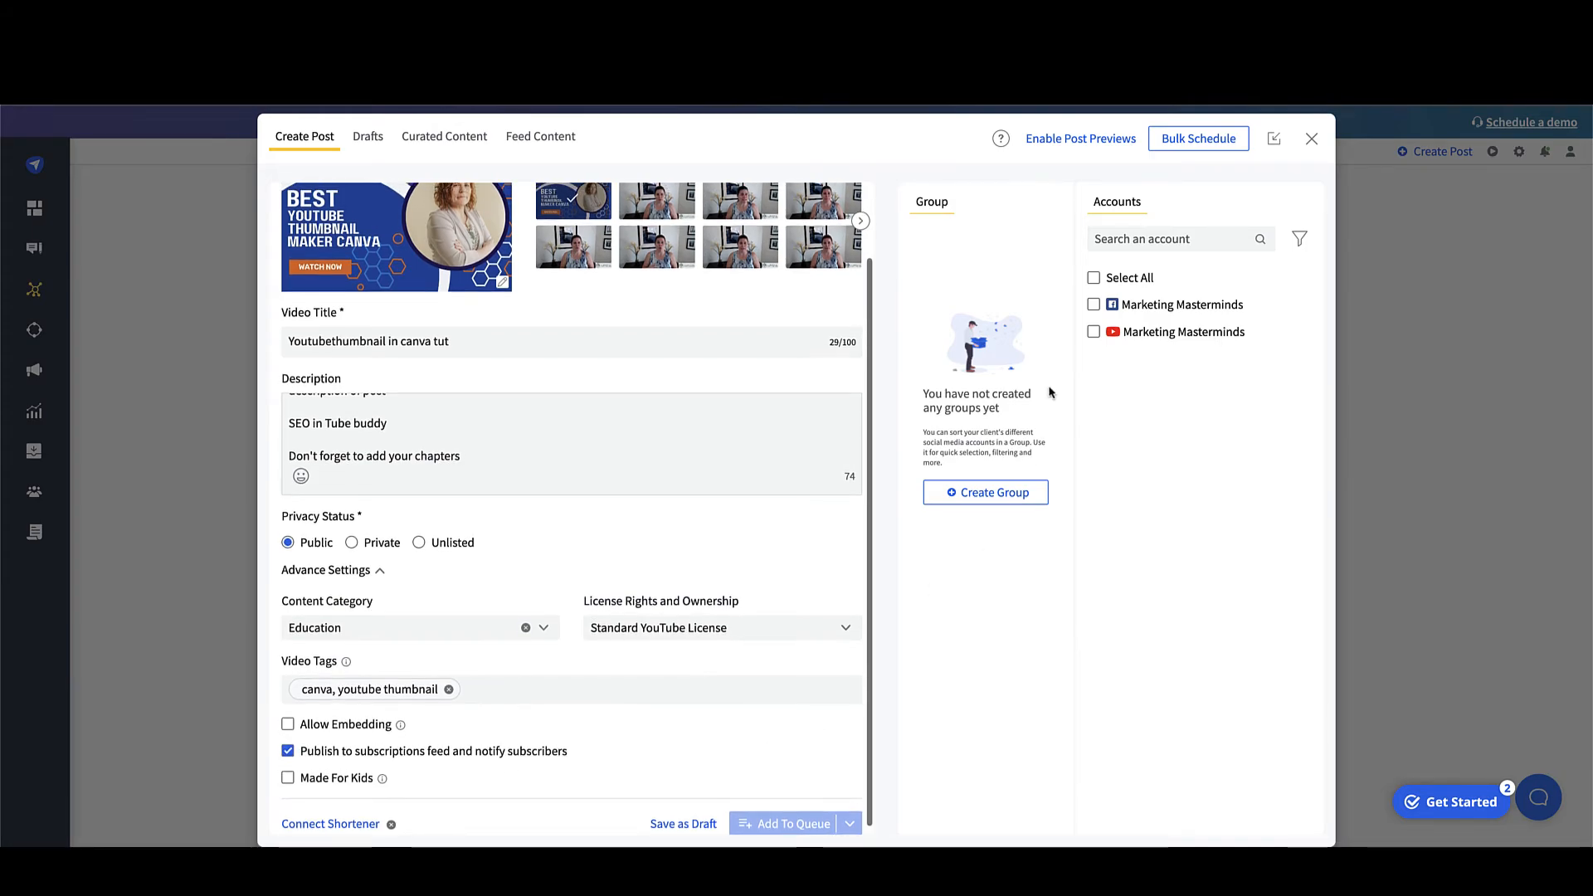
Step: Select the YouTube Marketing Masterminds account and schedule the post for Jul 25, 2022 at 11:39 AM
click(1094, 332)
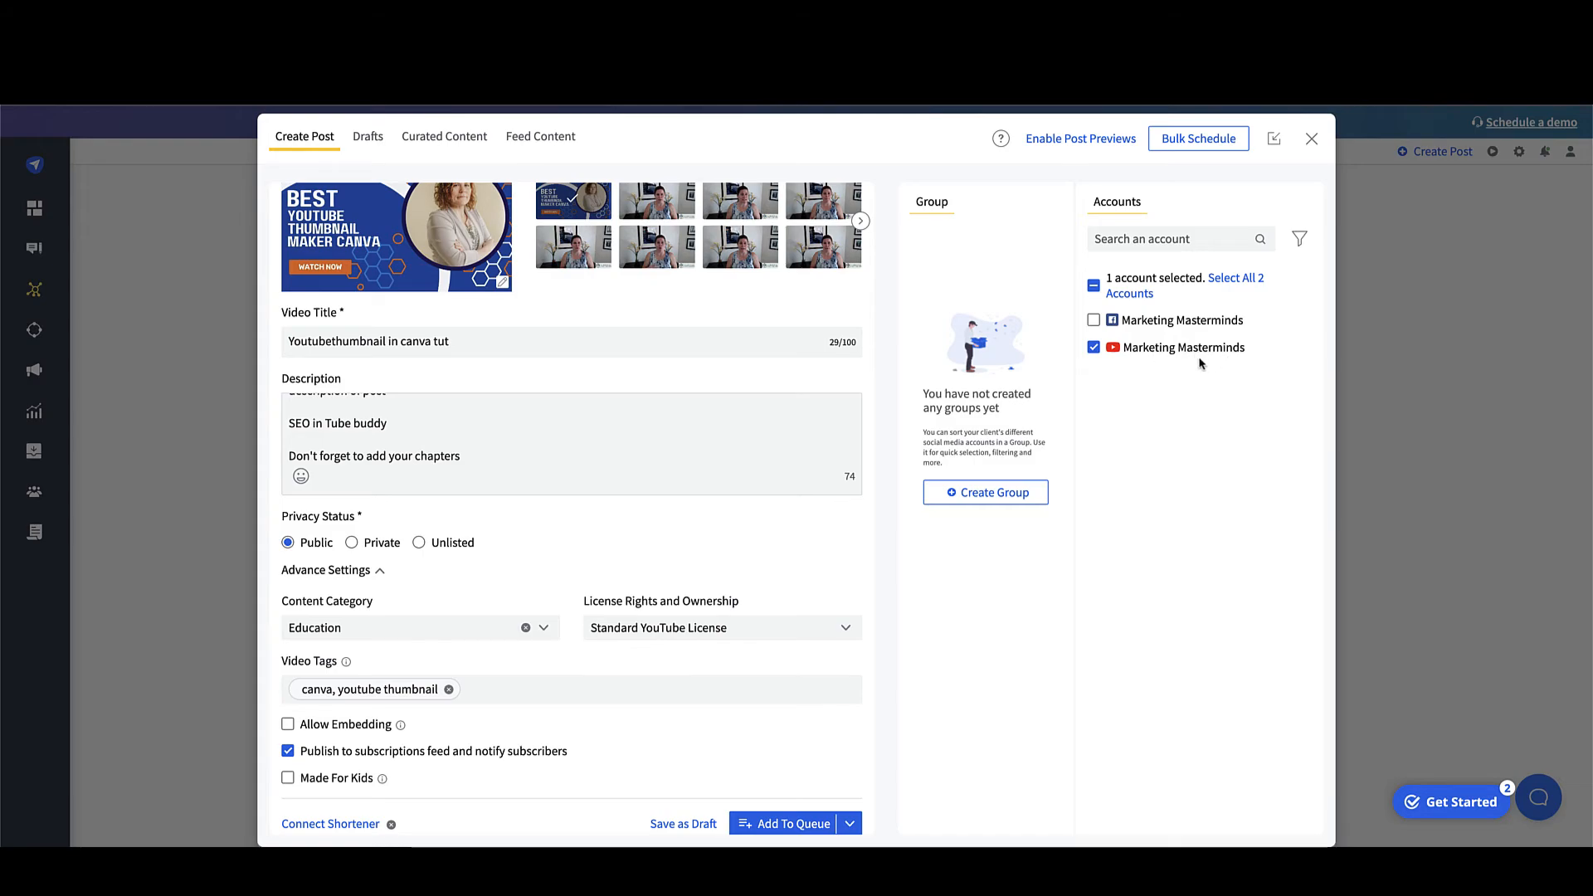
click(850, 827)
click(830, 757)
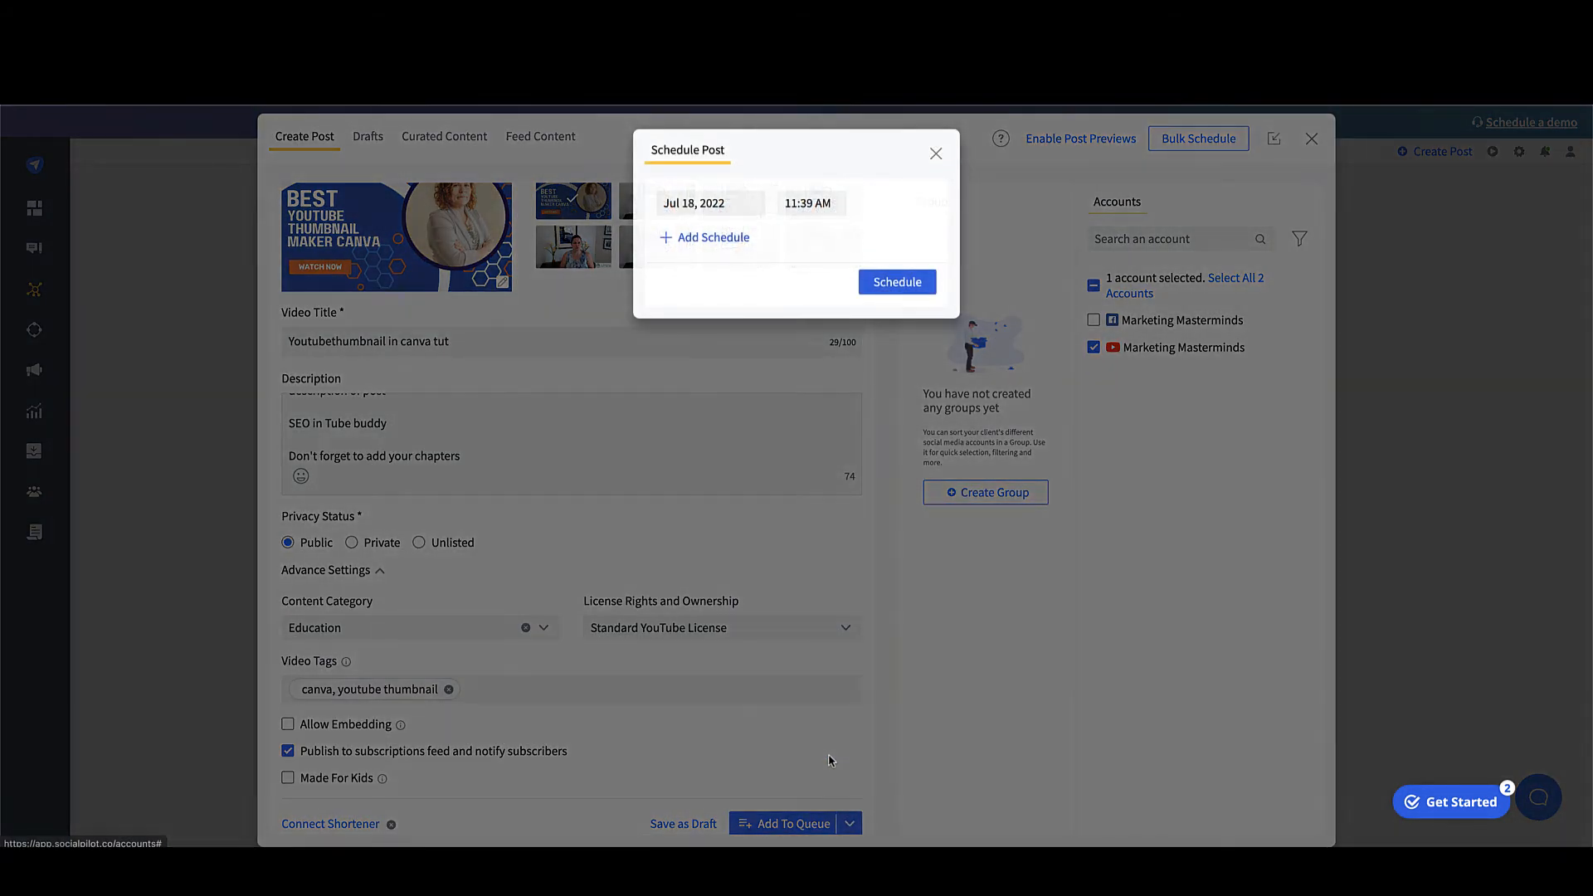
click(742, 202)
click(701, 402)
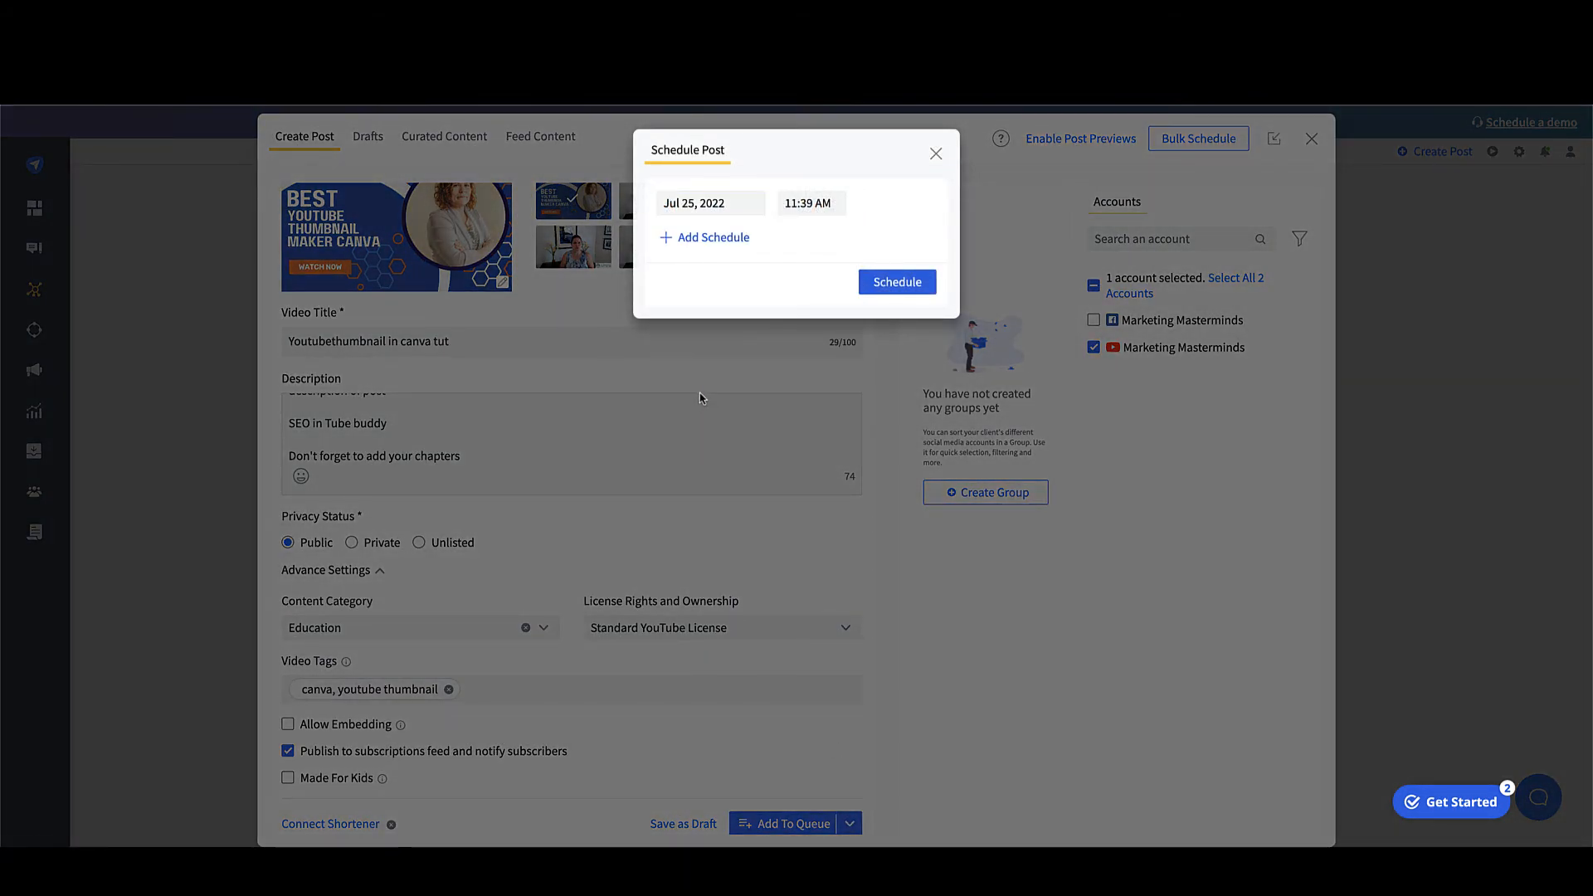
click(891, 289)
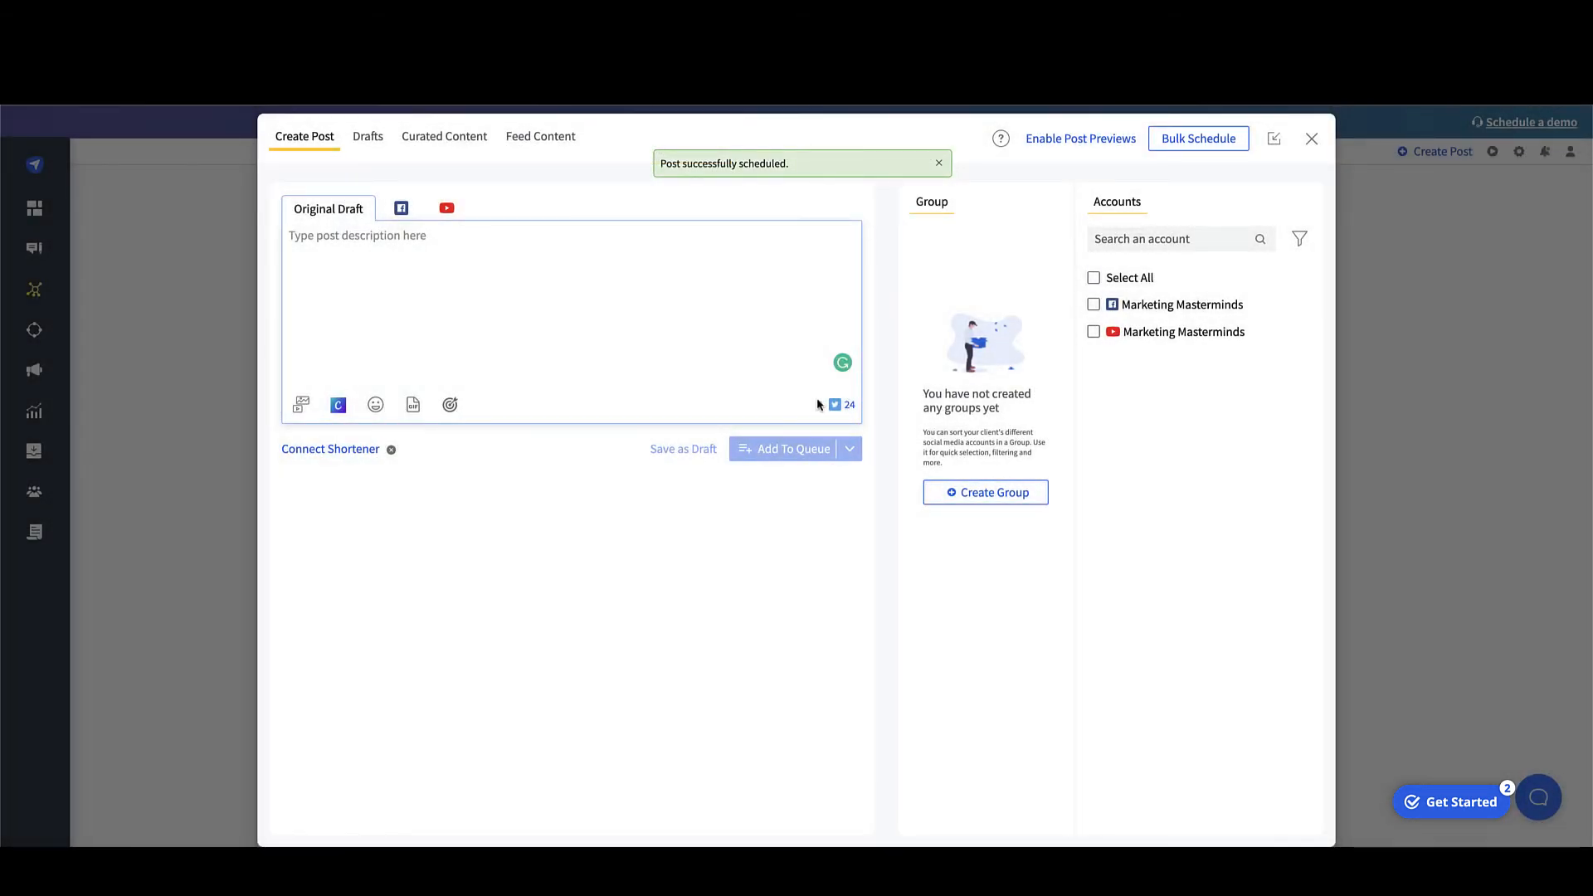
Step: Close the post composer and view the following week in the posts calendar
click(1311, 138)
mouse_move(59, 272)
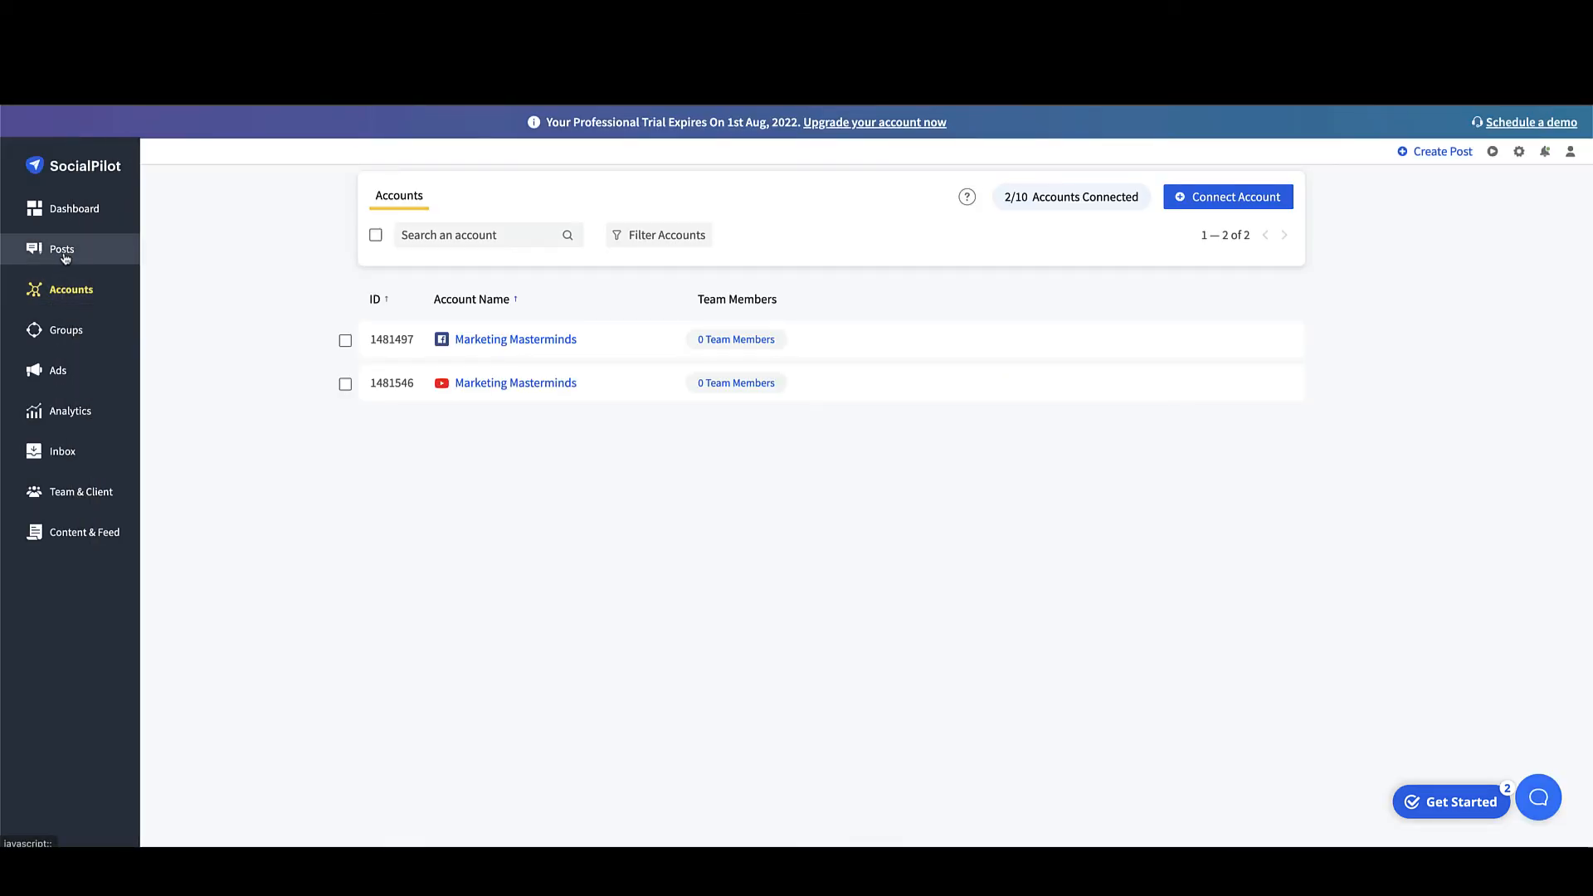
click(160, 311)
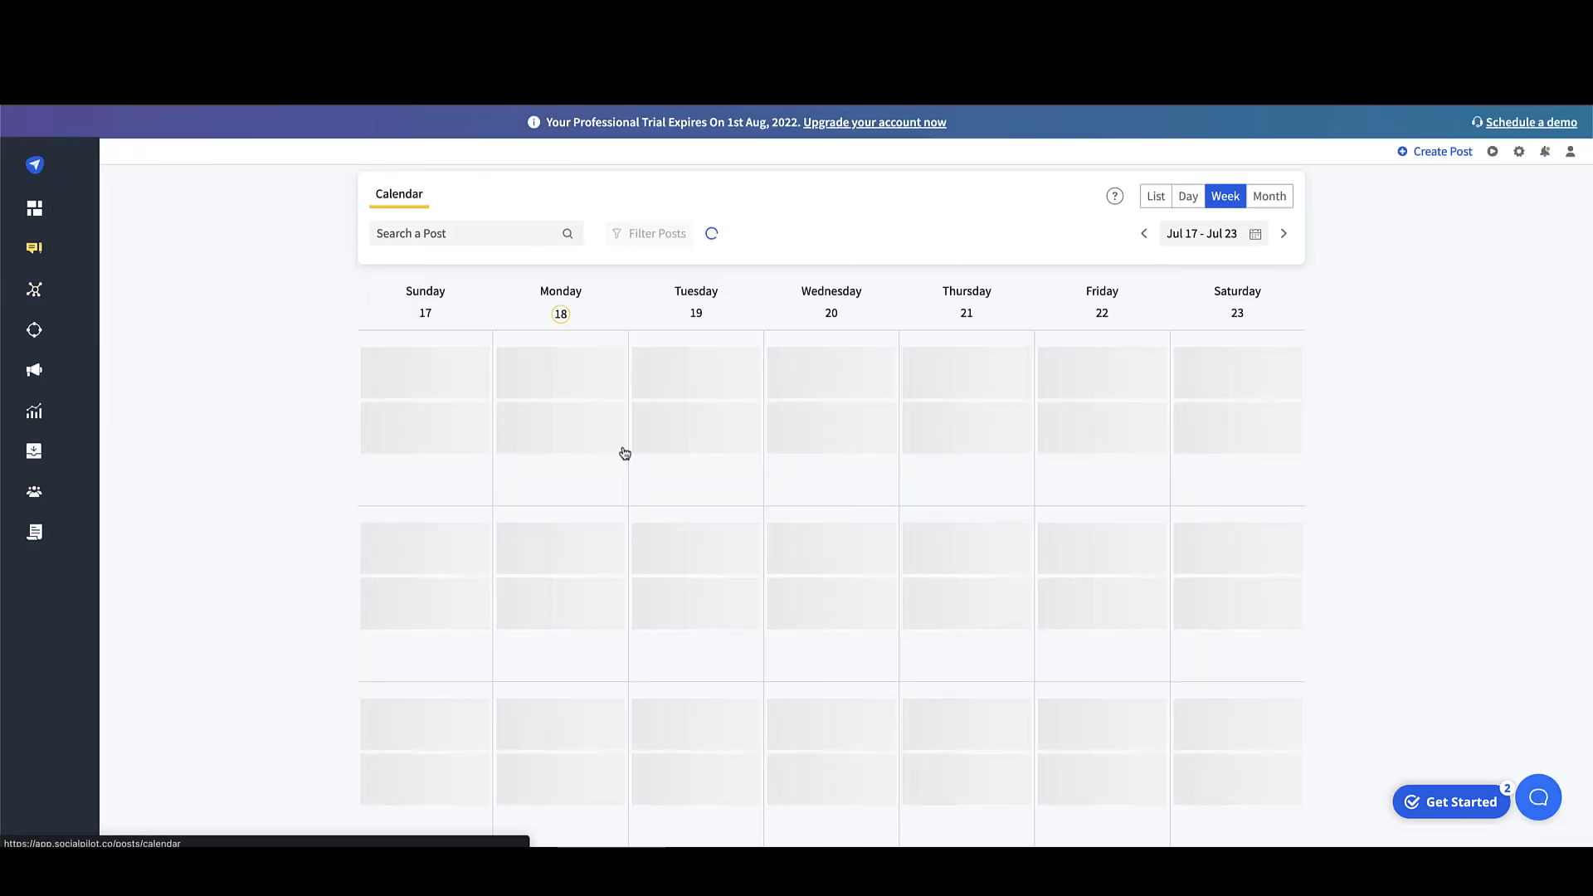
click(1284, 236)
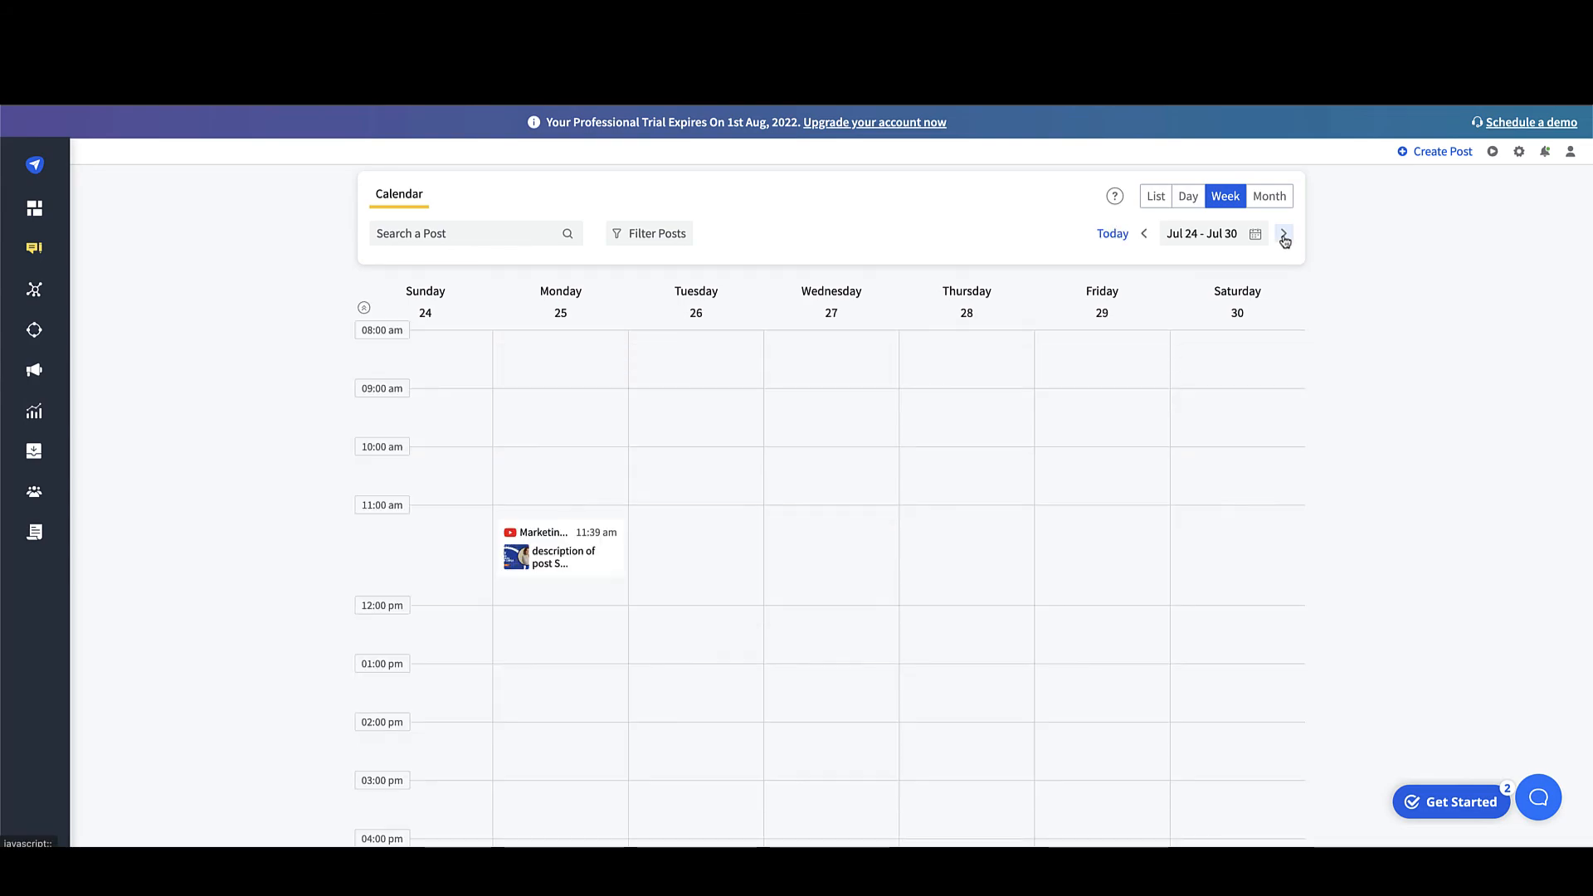